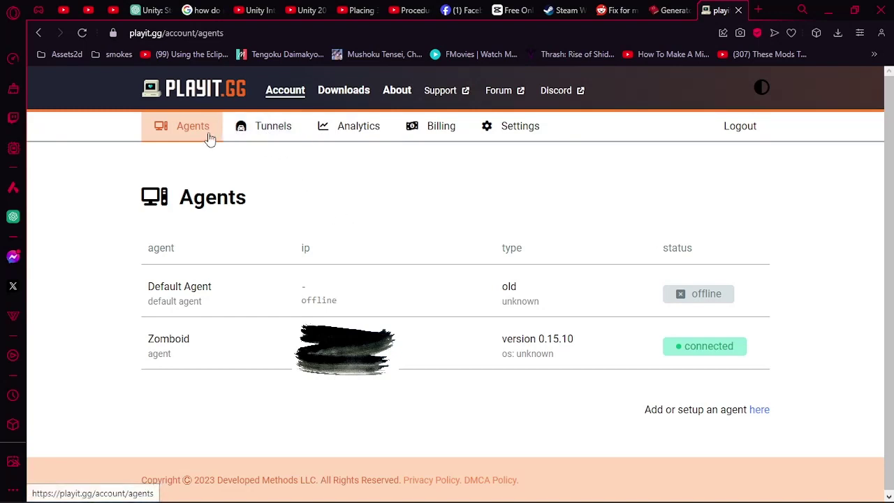
- Start adding a tunnel to the Zomboid agent and agree not to host malware
{"action": "scroll", "coordinate": [219, 350], "scroll_direction": "down", "scroll_amount": 1}
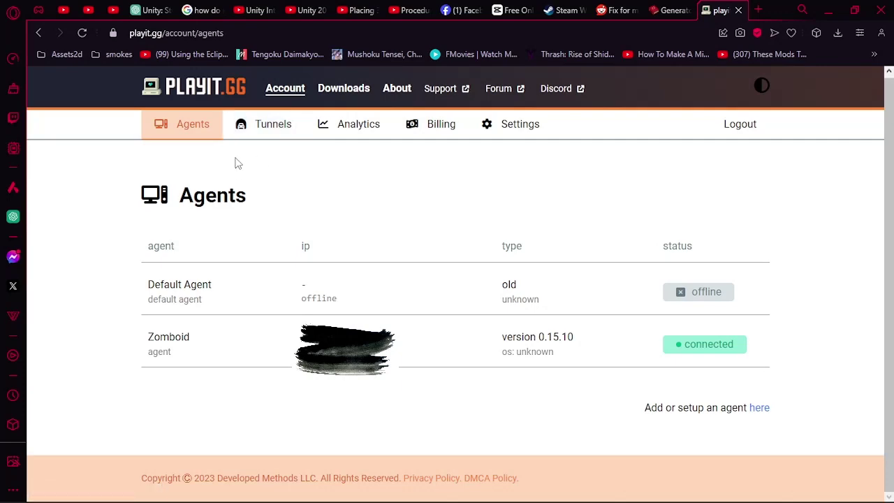
{"action": "left_click", "coordinate": [253, 133]}
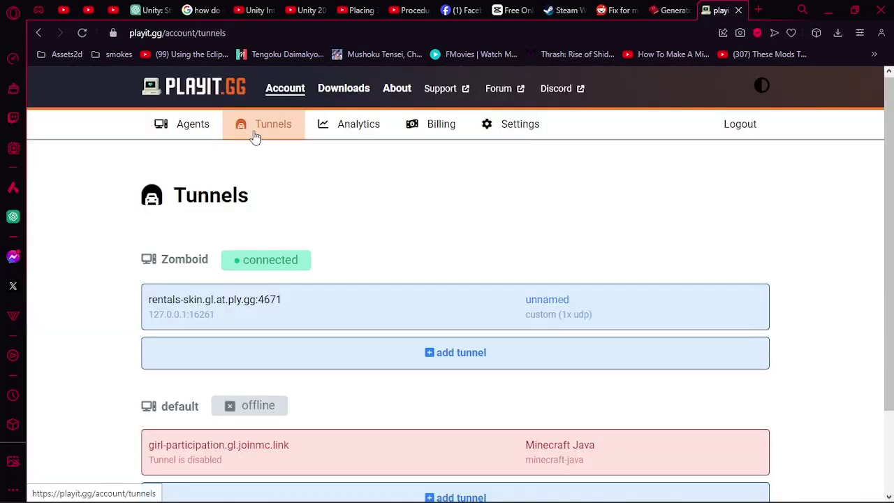
{"action": "scroll", "coordinate": [286, 210], "scroll_direction": "down", "scroll_amount": 3}
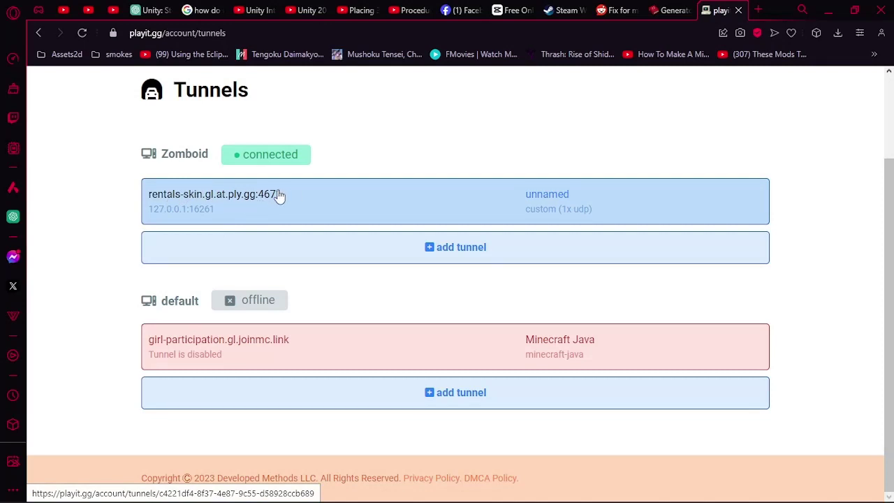
{"action": "left_click", "coordinate": [494, 257]}
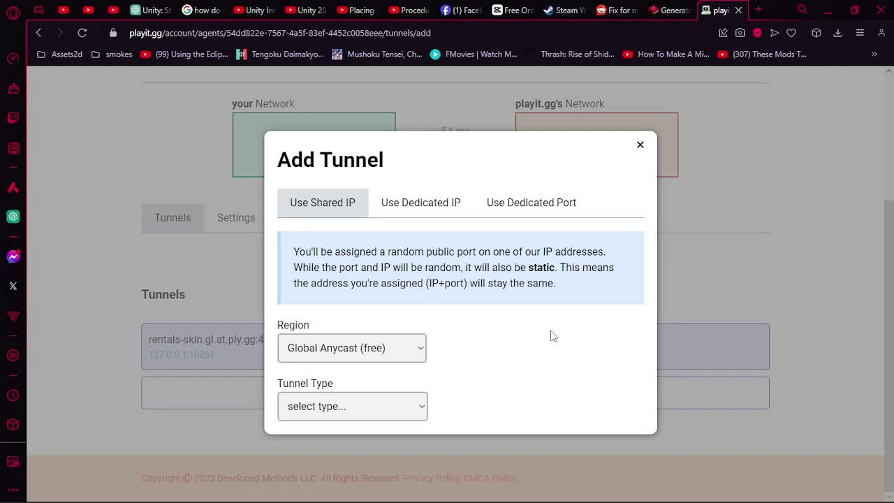
{"action": "left_click", "coordinate": [405, 413]}
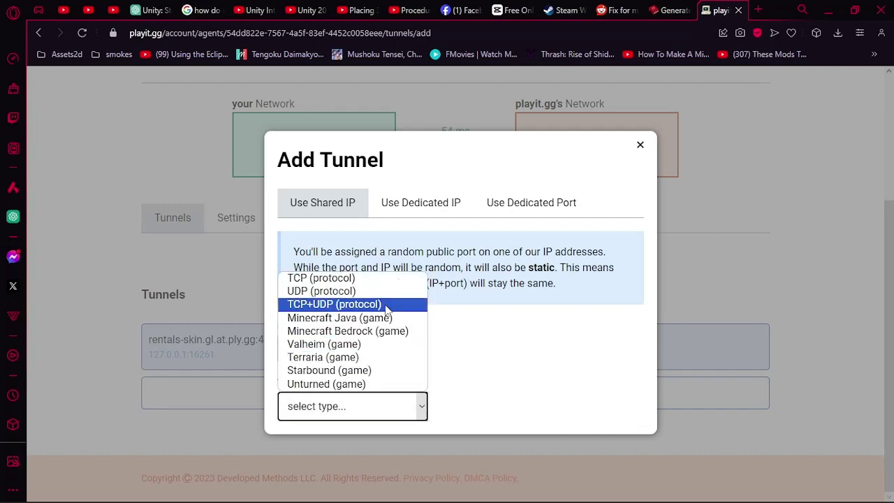
{"action": "left_click", "coordinate": [371, 294]}
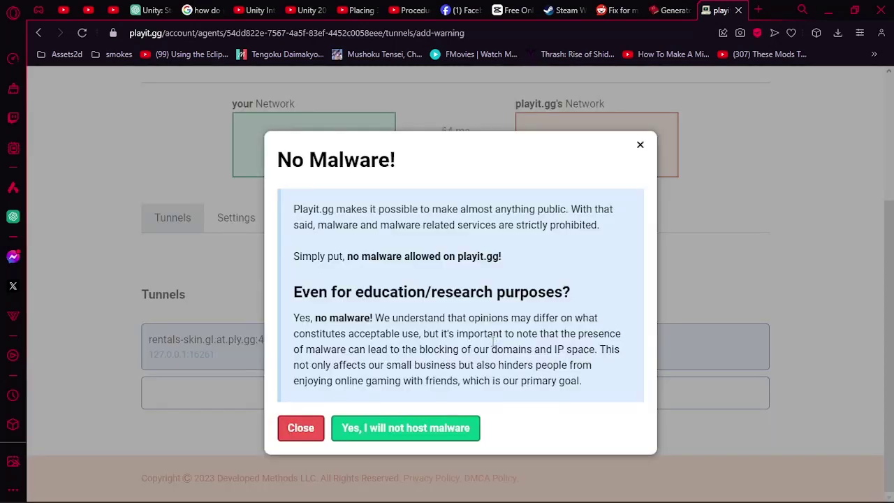
{"action": "left_click", "coordinate": [359, 433]}
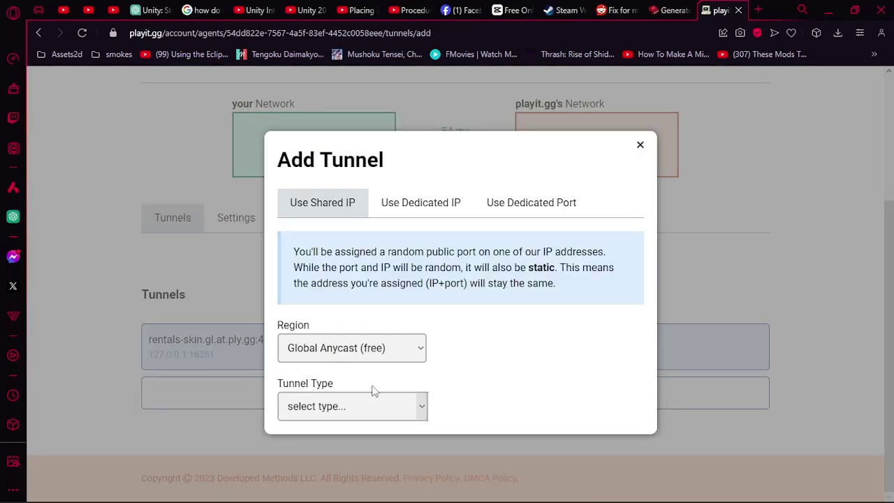
- Set the new tunnel's type to UDP (protocol) and its region to Global Anycast (free)
{"action": "left_click", "coordinate": [370, 408]}
{"action": "left_click", "coordinate": [370, 291]}
{"action": "left_click", "coordinate": [367, 316]}
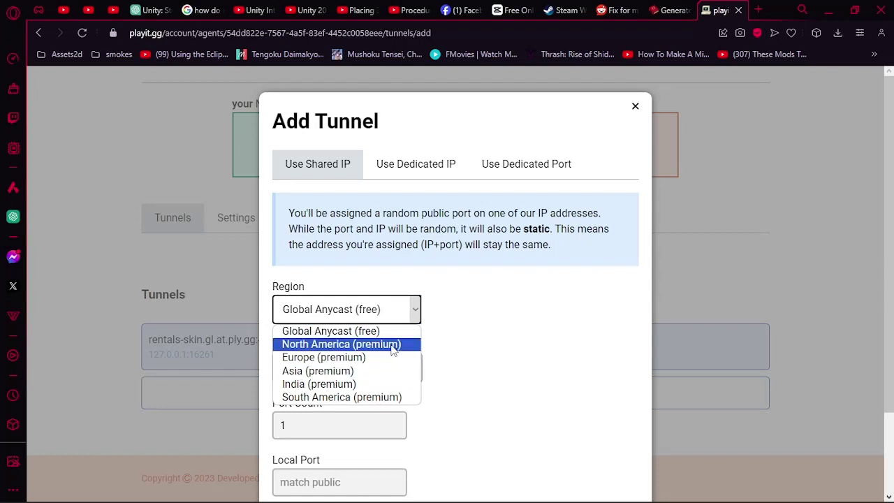
{"action": "left_click", "coordinate": [358, 335]}
- Keep the port count at 1, set the local port to 16261 and add the tunnel
{"action": "scroll", "coordinate": [409, 358], "scroll_direction": "down", "scroll_amount": 2}
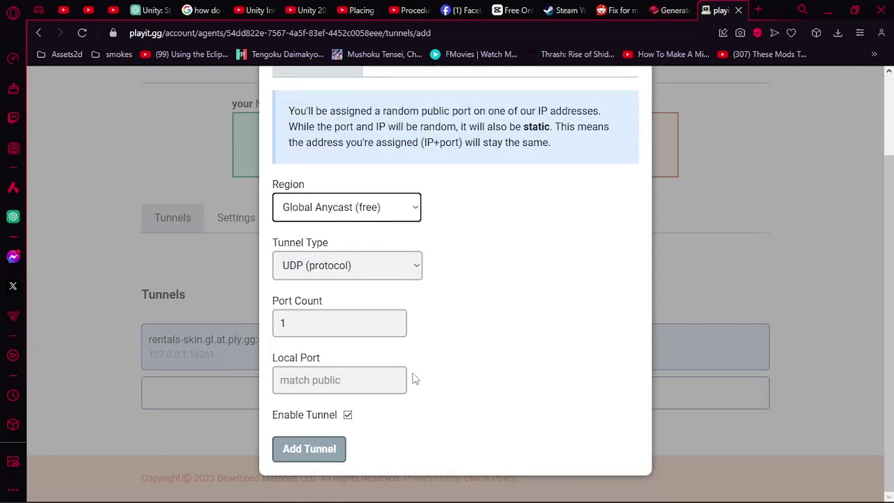
{"action": "left_click", "coordinate": [380, 320]}
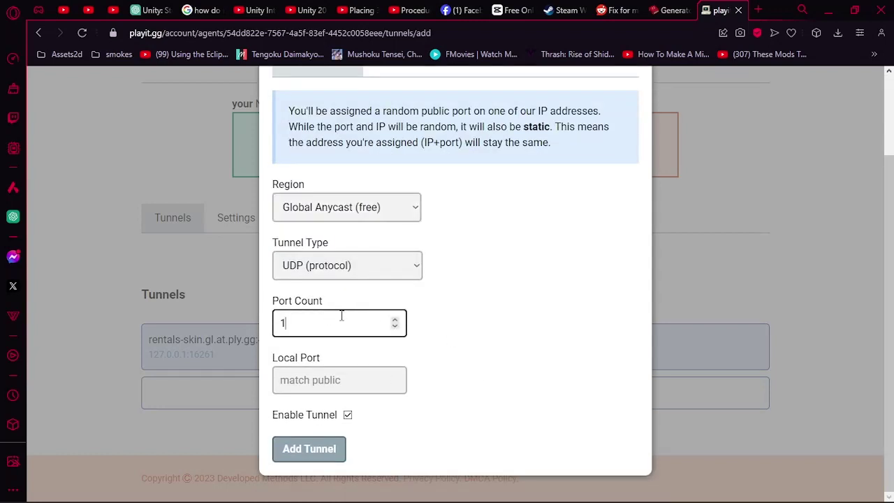
{"action": "left_click", "coordinate": [349, 377]}
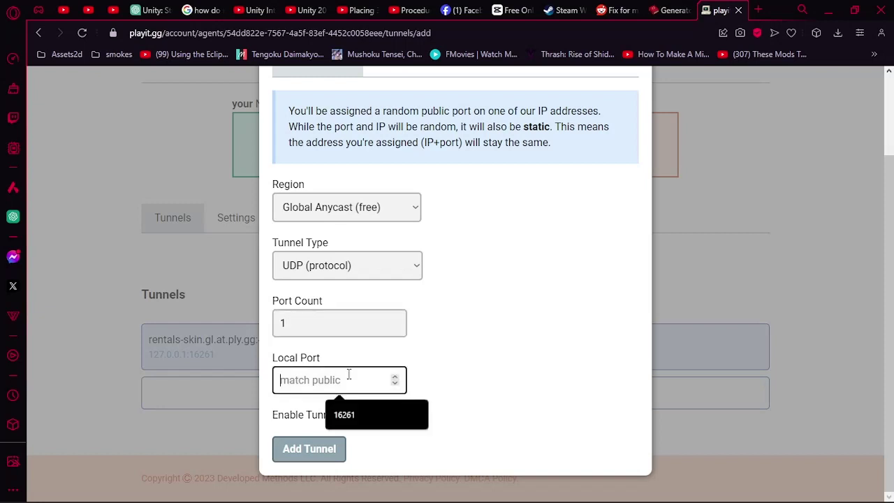
{"action": "left_click", "coordinate": [395, 415]}
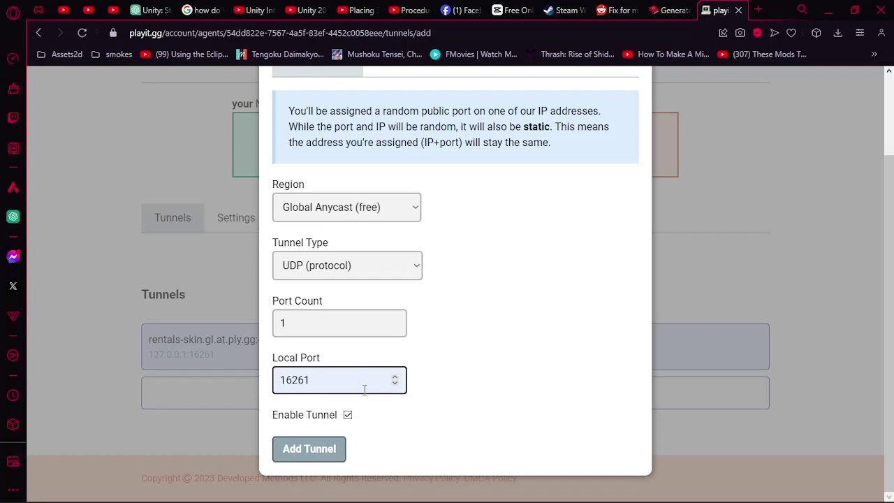
{"action": "left_click", "coordinate": [325, 448]}
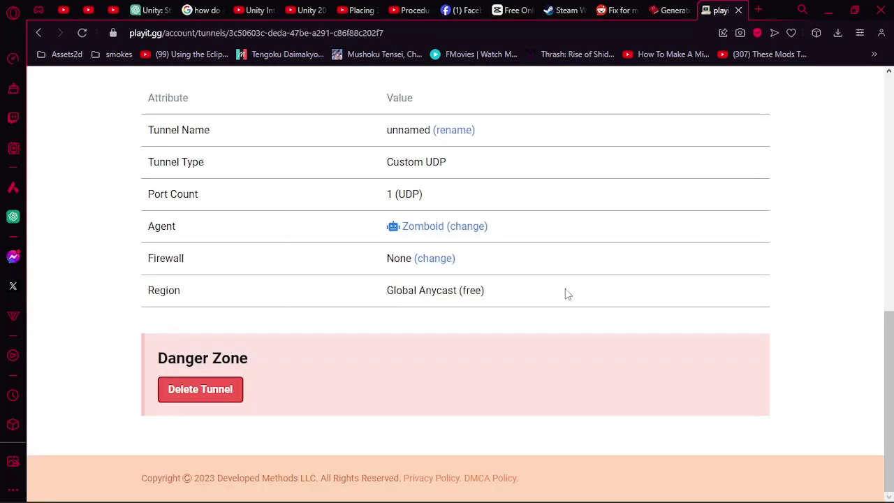
- Review the new tunnel's public address, network route, local address settings and attribute table
{"action": "scroll", "coordinate": [580, 283], "scroll_direction": "up", "scroll_amount": 6}
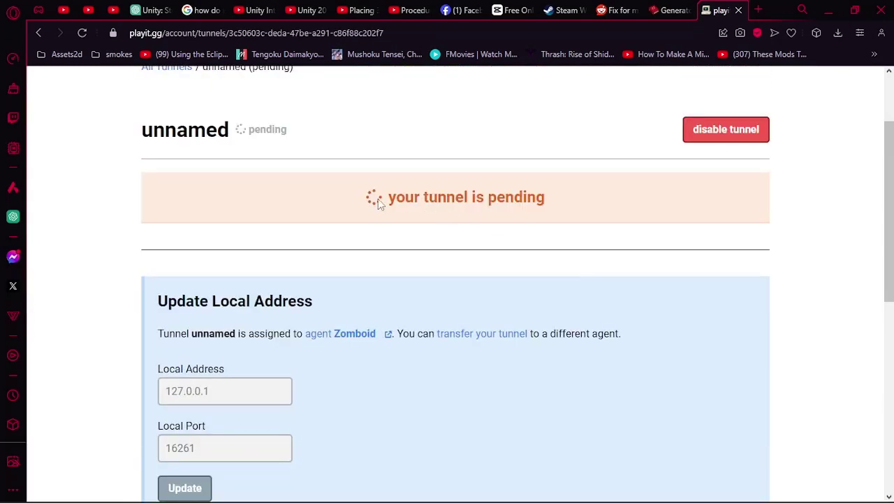
{"action": "left_click_drag", "start_coordinate": [392, 197], "coordinate": [599, 201]}
{"action": "left_click", "coordinate": [602, 204]}
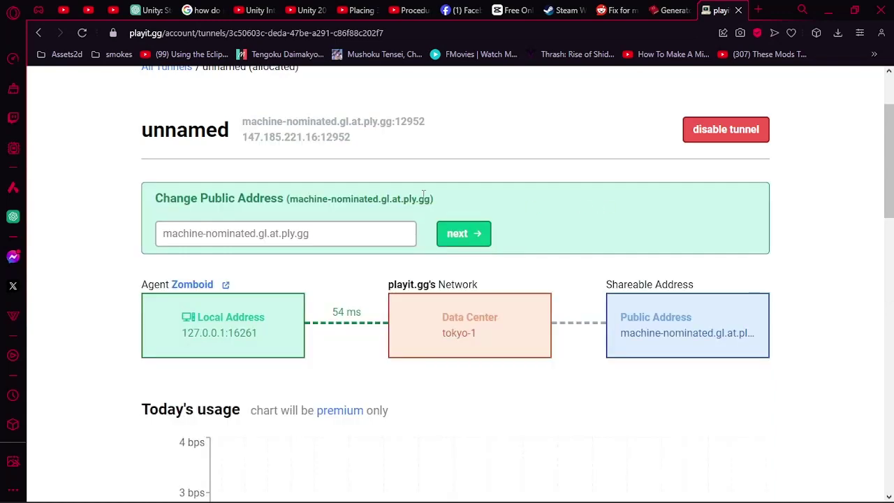
{"action": "scroll", "coordinate": [532, 194], "scroll_direction": "down", "scroll_amount": 2}
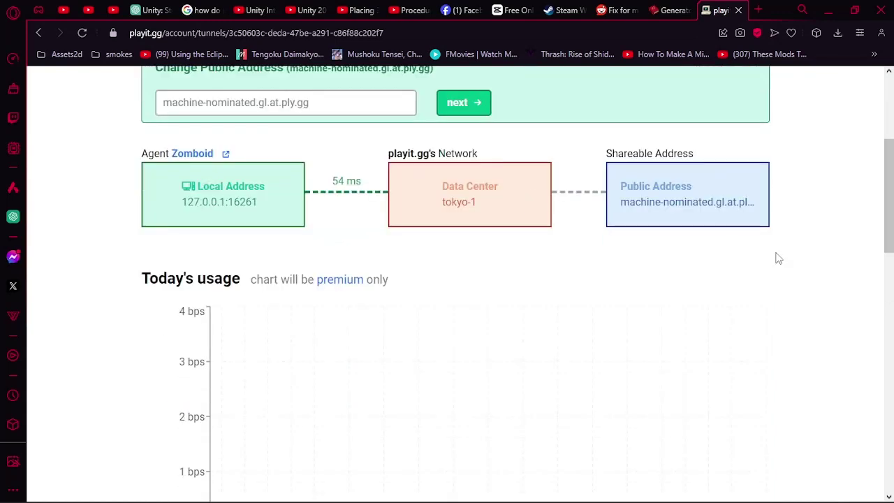
{"action": "scroll", "coordinate": [775, 253], "scroll_direction": "up", "scroll_amount": 2}
{"action": "scroll", "coordinate": [294, 144], "scroll_direction": "down", "scroll_amount": 7}
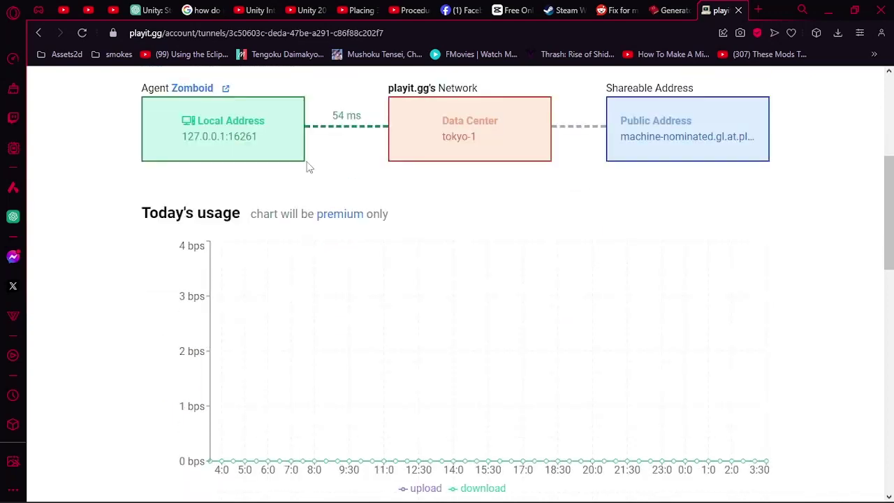
{"action": "scroll", "coordinate": [315, 181], "scroll_direction": "down", "scroll_amount": 1}
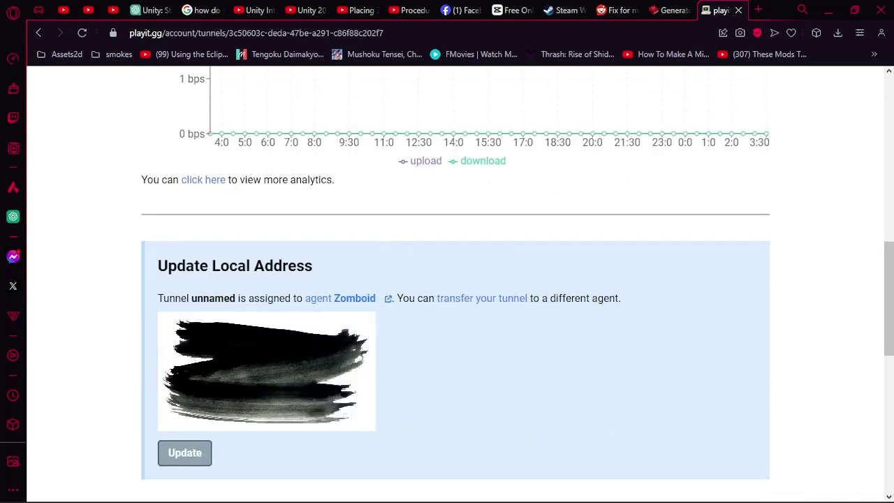
{"action": "scroll", "coordinate": [247, 295], "scroll_direction": "down", "scroll_amount": 1}
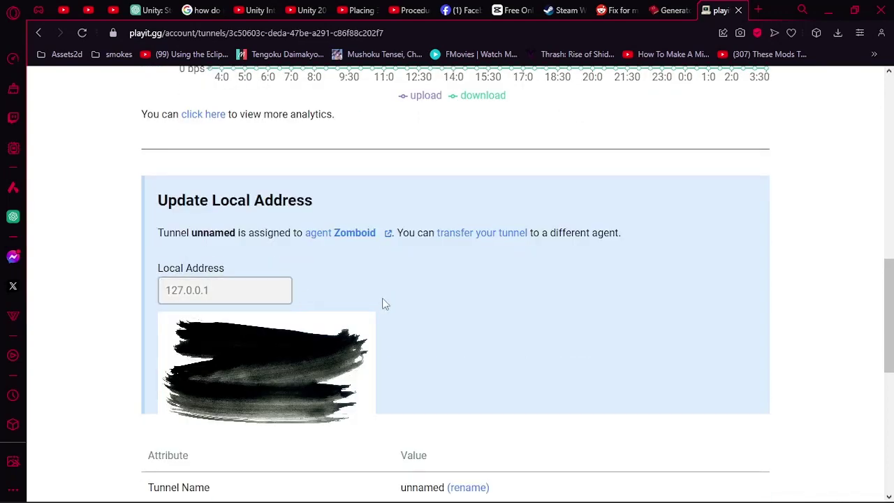
{"action": "scroll", "coordinate": [379, 306], "scroll_direction": "up", "scroll_amount": 4}
{"action": "scroll", "coordinate": [379, 305], "scroll_direction": "down", "scroll_amount": 6}
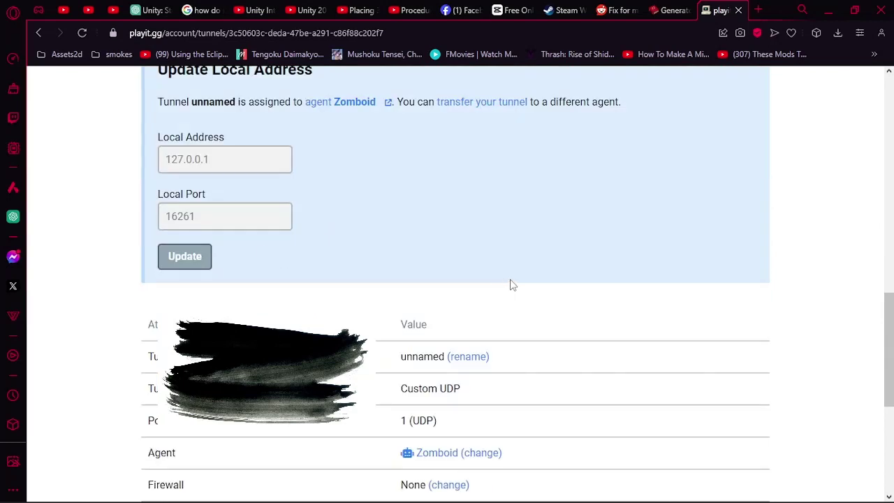
{"action": "scroll", "coordinate": [509, 283], "scroll_direction": "down", "scroll_amount": 3}
{"action": "scroll", "coordinate": [569, 342], "scroll_direction": "up", "scroll_amount": 13}
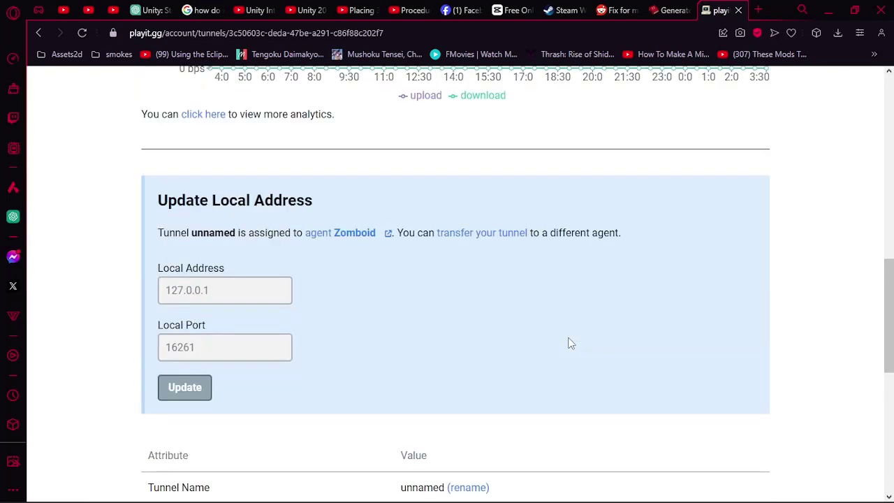
{"action": "scroll", "coordinate": [224, 171], "scroll_direction": "up", "scroll_amount": 3}
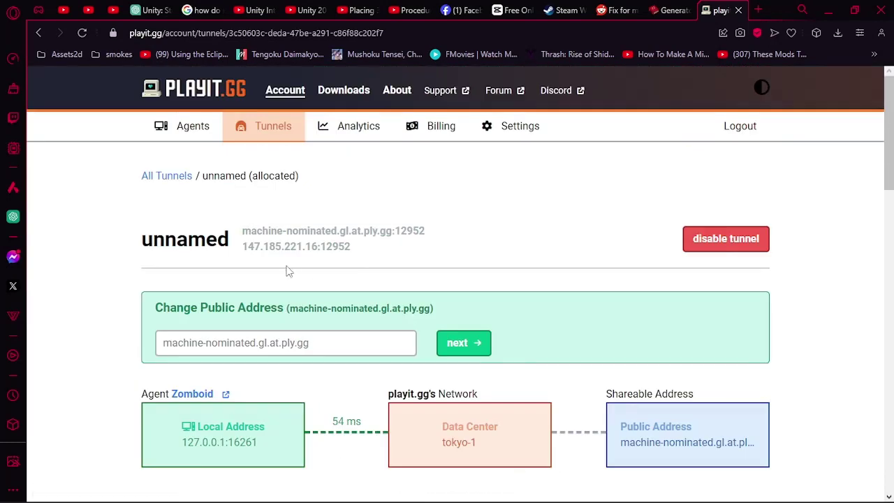
- Highlight the new tunnel's numeric IP address and port beneath its public hostname
{"action": "triple_click", "coordinate": [249, 253]}
{"action": "left_click", "coordinate": [365, 253]}
{"action": "triple_click", "coordinate": [251, 253]}
{"action": "left_click", "coordinate": [337, 256]}
- Switch to Steam and show all item types in the library list
{"action": "mouse_move", "coordinate": [548, 497]}
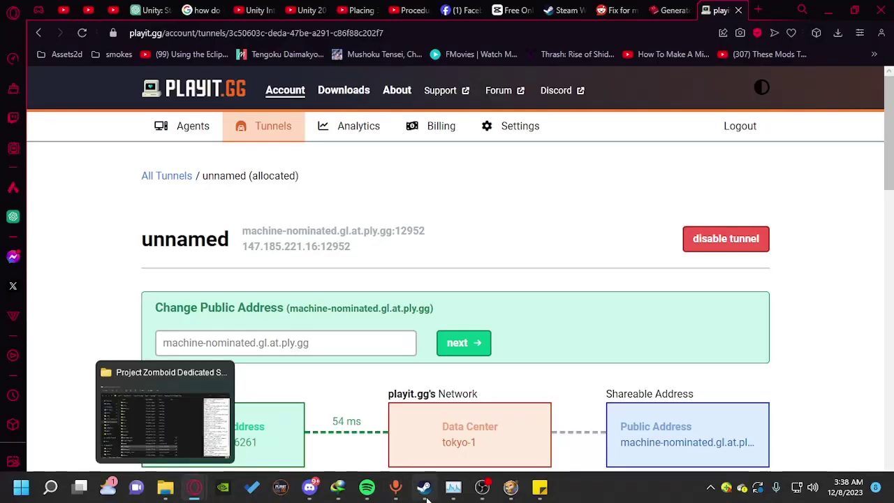
{"action": "key", "text": "ctrl+shift+Escape"}
{"action": "left_click", "coordinate": [424, 490]}
{"action": "scroll", "coordinate": [625, 102], "scroll_direction": "up", "scroll_amount": 10}
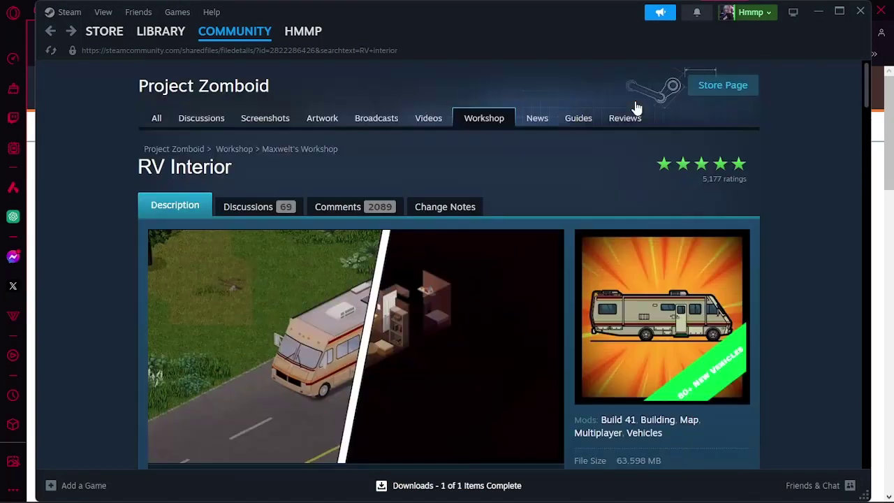
{"action": "mouse_move", "coordinate": [150, 32]}
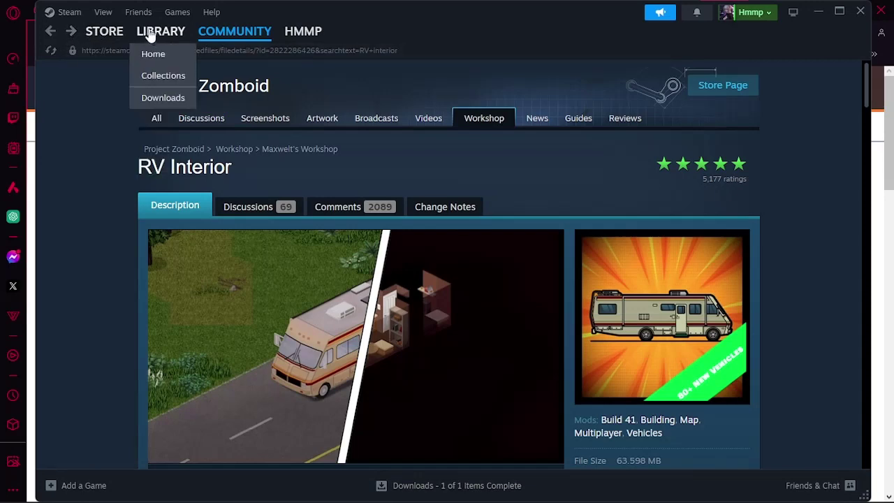
{"action": "left_click", "coordinate": [153, 55]}
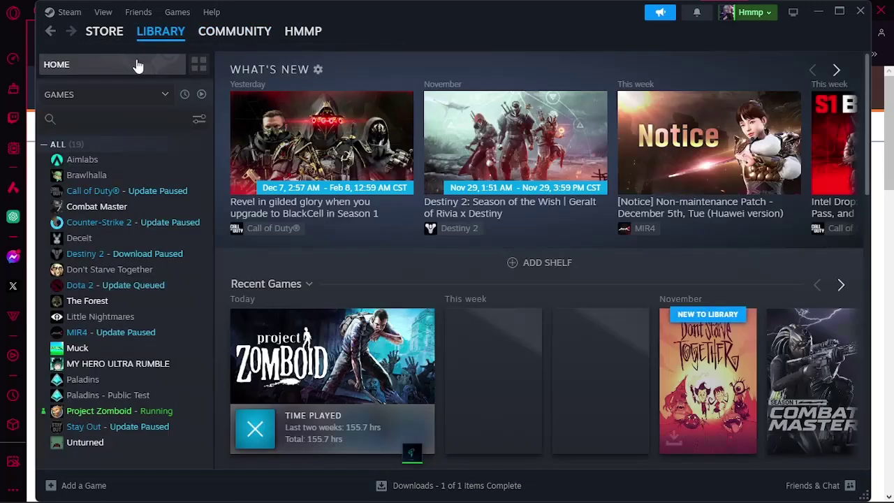
{"action": "left_click", "coordinate": [110, 95]}
{"action": "left_click", "coordinate": [83, 131]}
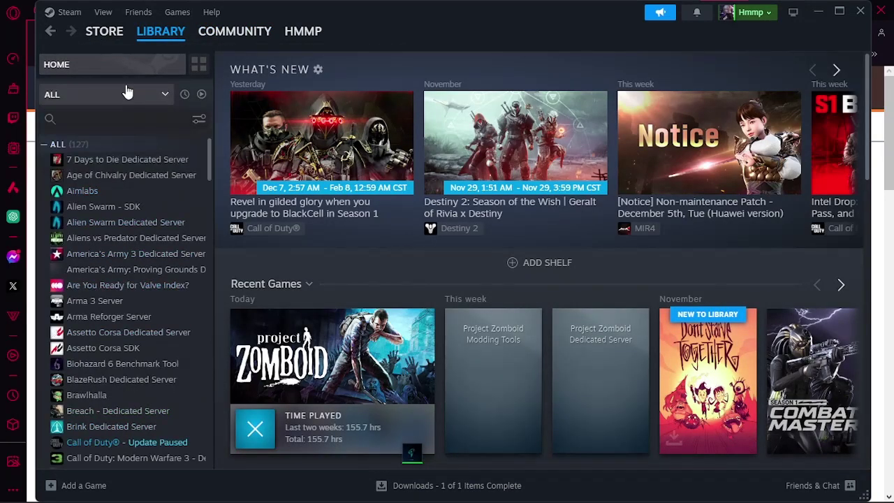
- Search the library for "Project" and open Project Zomboid Dedicated Server
{"action": "left_click", "coordinate": [120, 120]}
{"action": "type", "text": "Ded"}
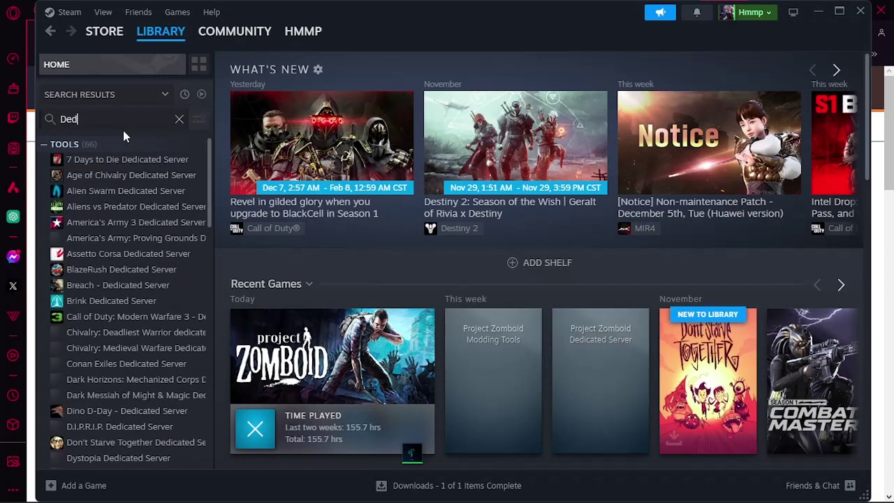
{"action": "type", "text": "icated"}
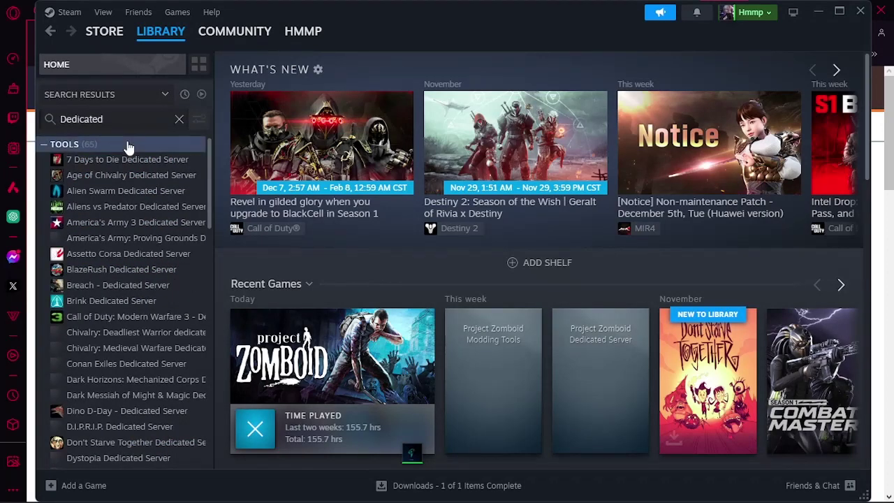
{"action": "key", "text": "ctrl+a"}
{"action": "type", "text": "Project"}
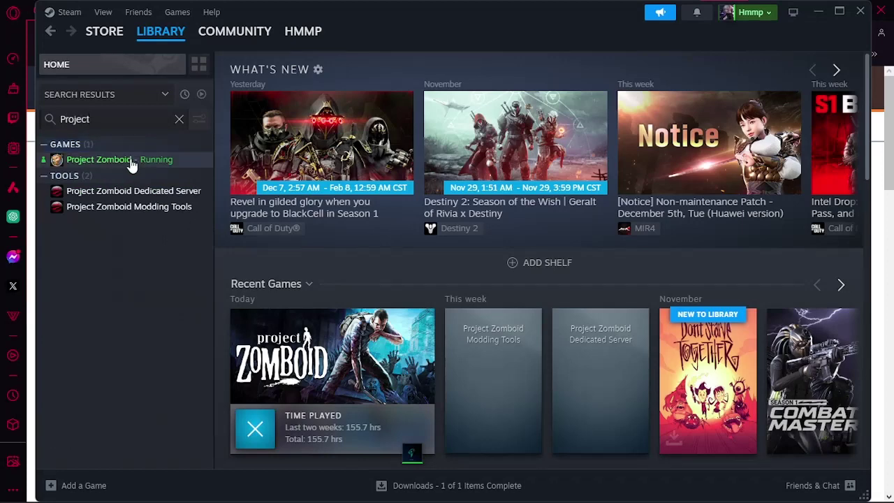
{"action": "left_click", "coordinate": [126, 191]}
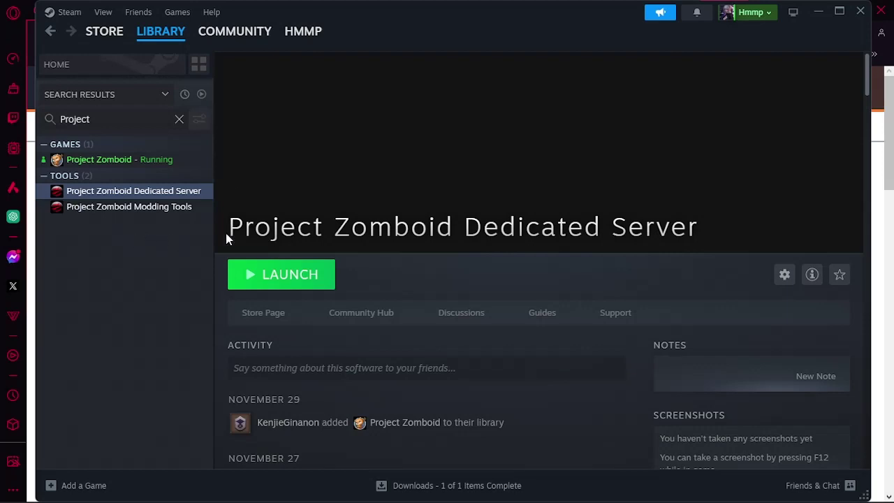
- Open the installation folder of Project Zomboid Dedicated Server from the Installed Files section of its properties
{"action": "right_click", "coordinate": [86, 198]}
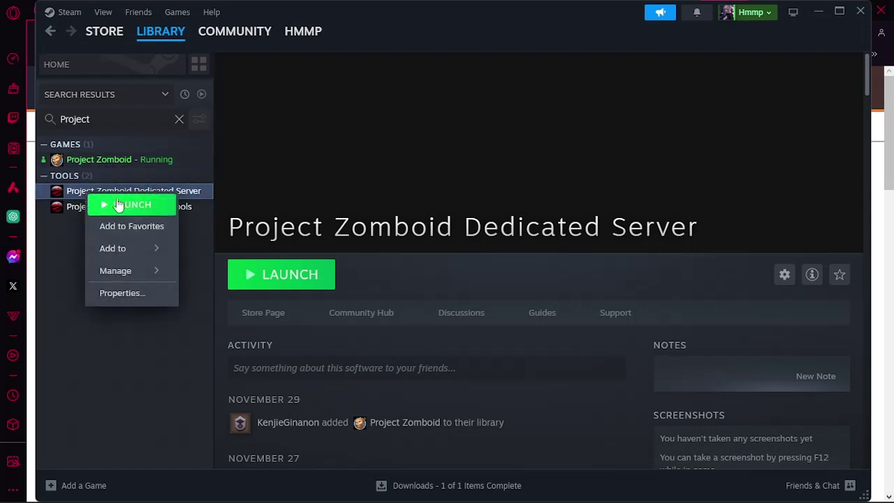
{"action": "left_click", "coordinate": [134, 301]}
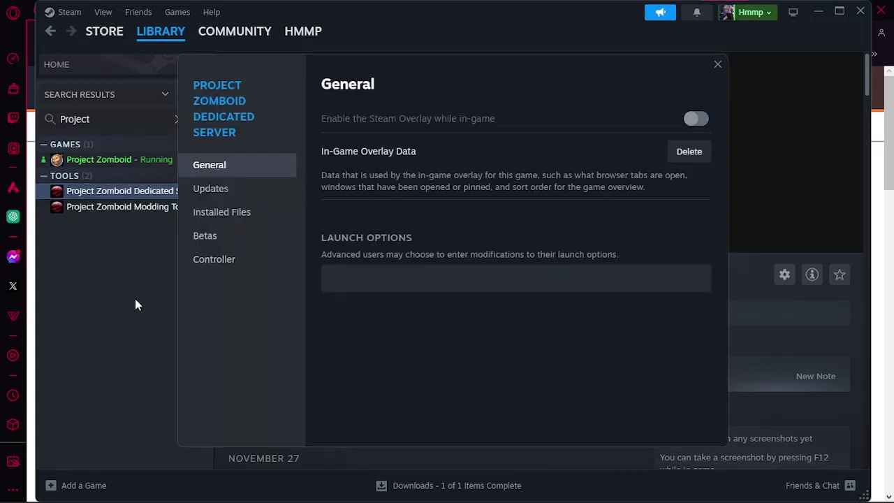
{"action": "left_click", "coordinate": [249, 224]}
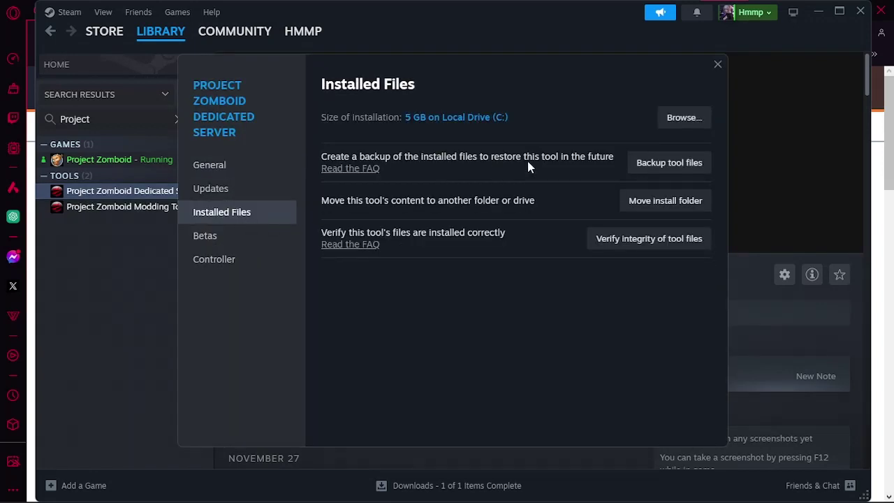
{"action": "left_click", "coordinate": [679, 122]}
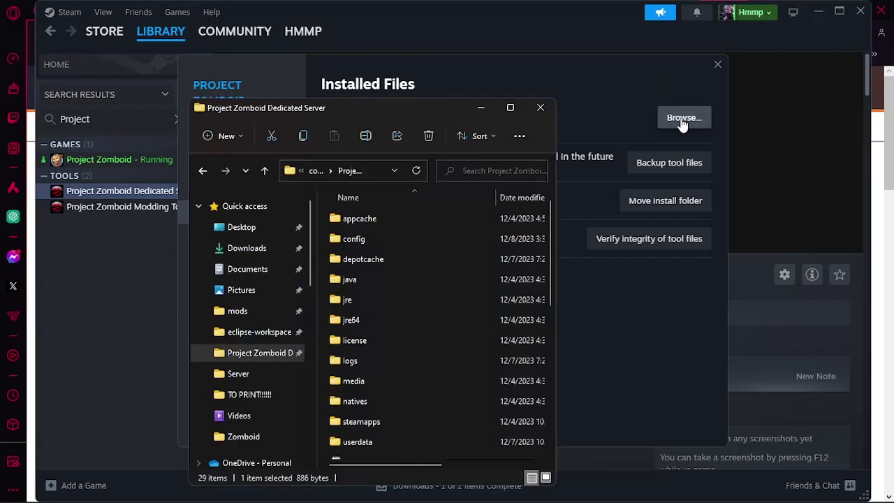
- Maximize the Project Zomboid Dedicated Server folder window and highlight the folder's full path
{"action": "left_click", "coordinate": [520, 108]}
{"action": "scroll", "coordinate": [325, 193], "scroll_direction": "down", "scroll_amount": 3}
{"action": "scroll", "coordinate": [315, 197], "scroll_direction": "up", "scroll_amount": 3}
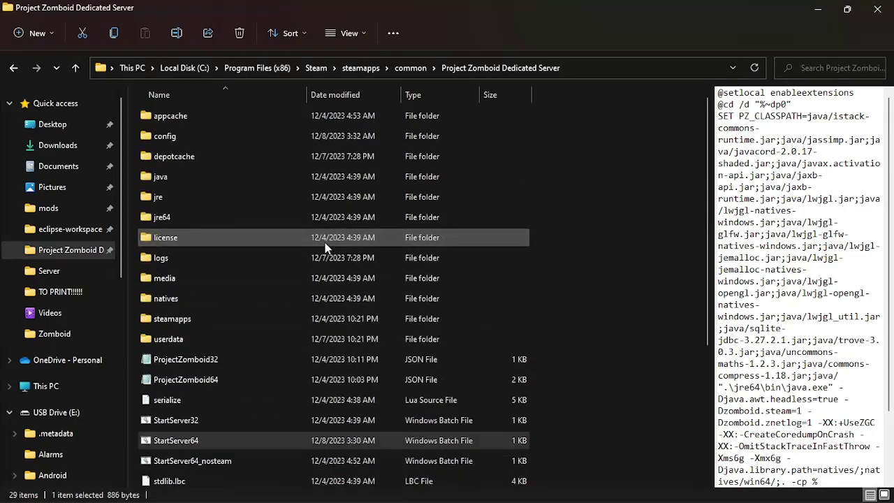
{"action": "left_click", "coordinate": [595, 67]}
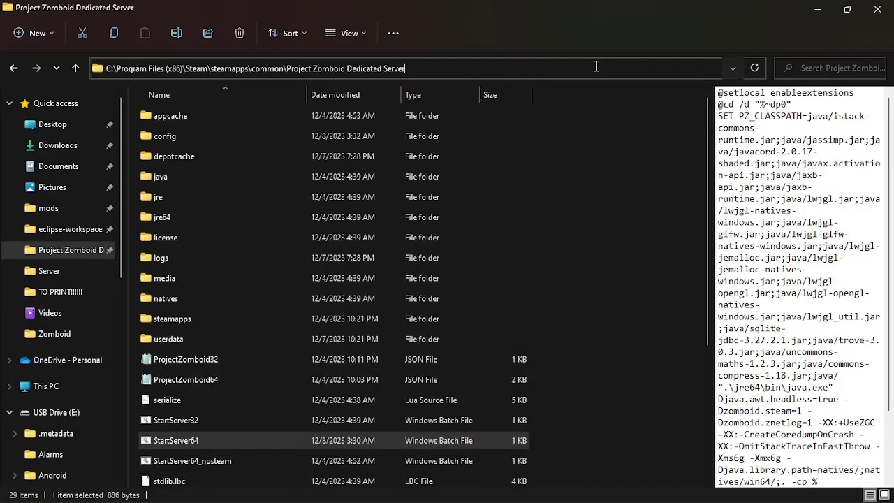
{"action": "key", "text": "ctrl+a"}
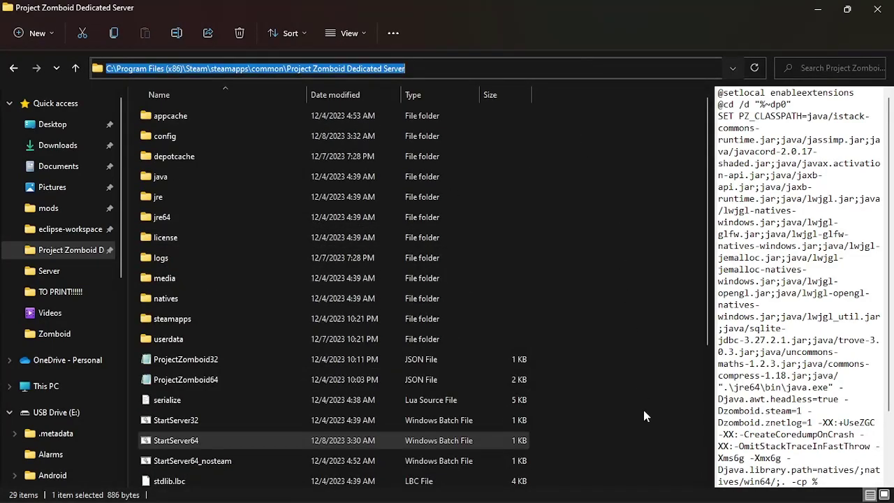
- Find and select the StartServer64 batch file in the Project Zomboid Dedicated Server folder
{"action": "left_click", "coordinate": [643, 410]}
{"action": "scroll", "coordinate": [594, 415], "scroll_direction": "down", "scroll_amount": 2}
{"action": "left_click", "coordinate": [217, 335]}
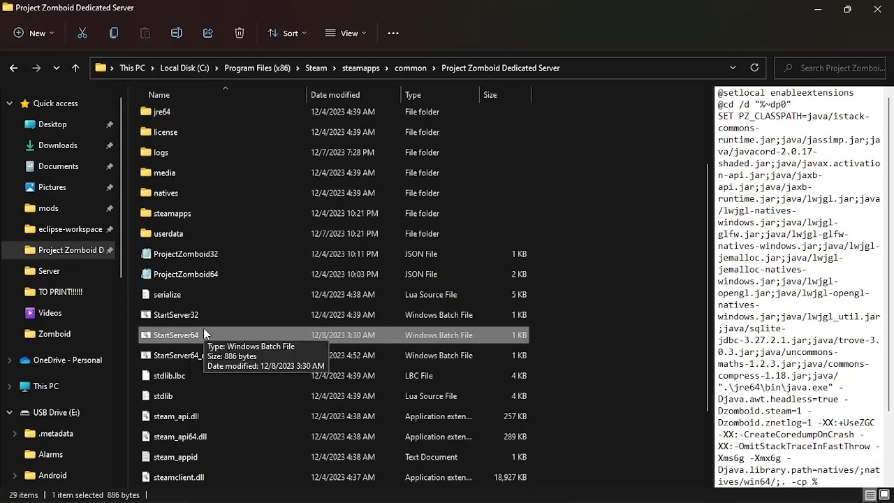
- Switch to the Project Zomboid game and open the management of server settings for hosting
{"action": "mouse_move", "coordinate": [509, 489]}
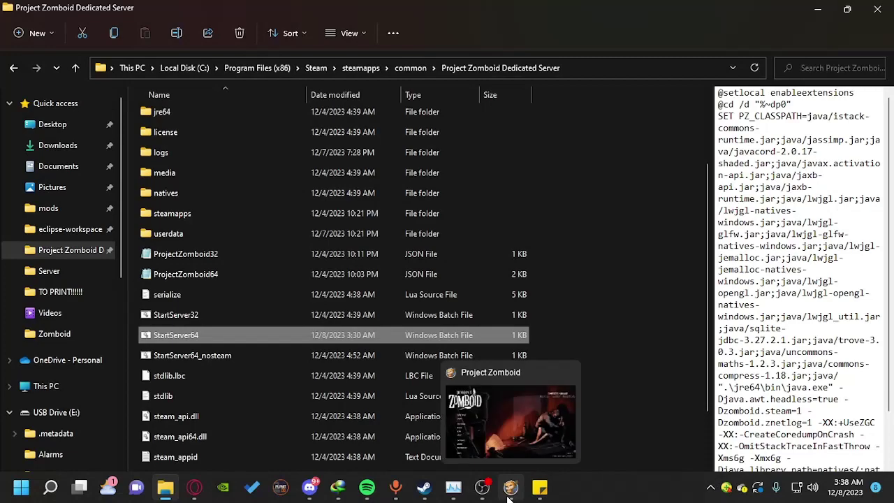
{"action": "left_click", "coordinate": [537, 418]}
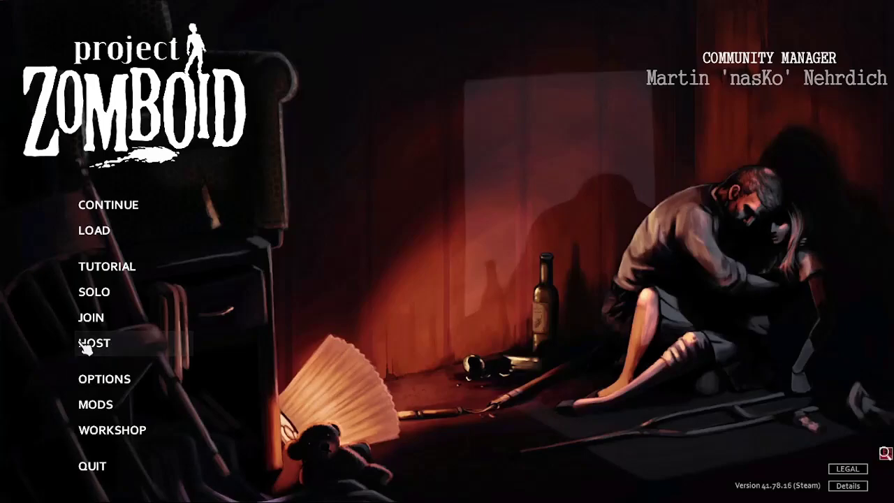
{"action": "left_click", "coordinate": [95, 343]}
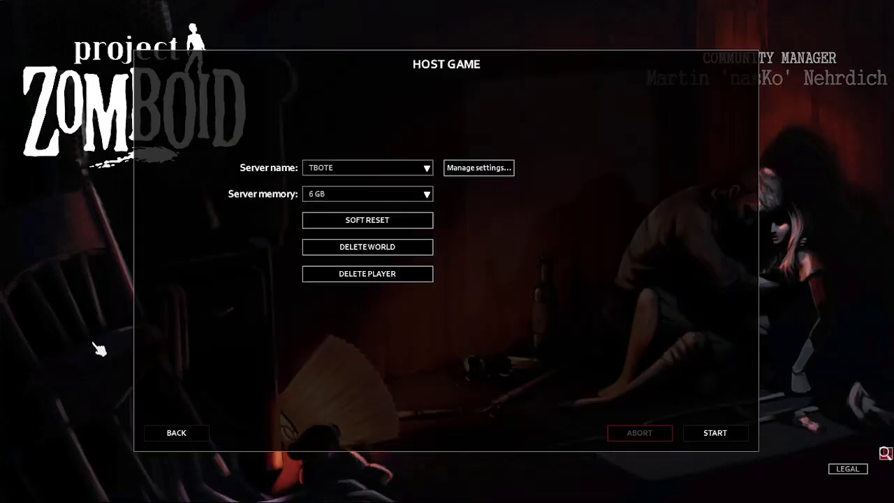
{"action": "left_click", "coordinate": [485, 171]}
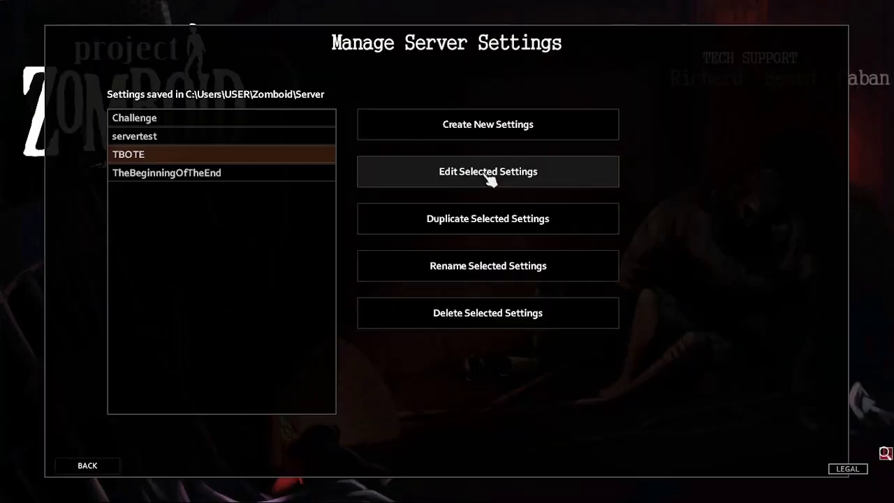
- Create new server settings named "yourservername" and save them with the default values
{"action": "left_click", "coordinate": [487, 139]}
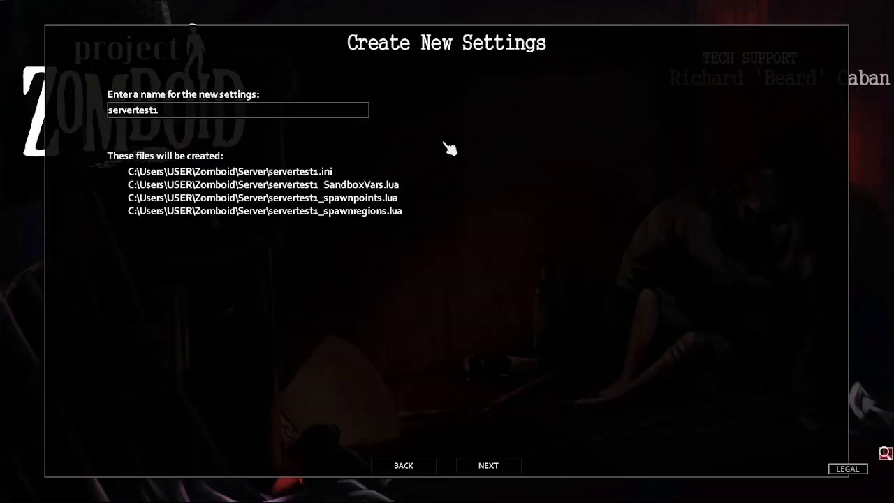
{"action": "left_click", "coordinate": [256, 119]}
{"action": "double_click", "coordinate": [258, 120]}
{"action": "type", "text": "yo"}
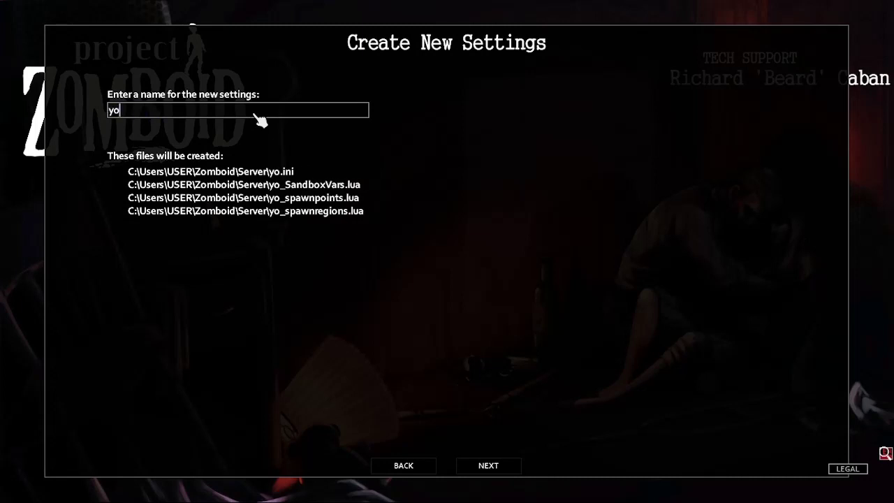
{"action": "type", "text": "urservername"}
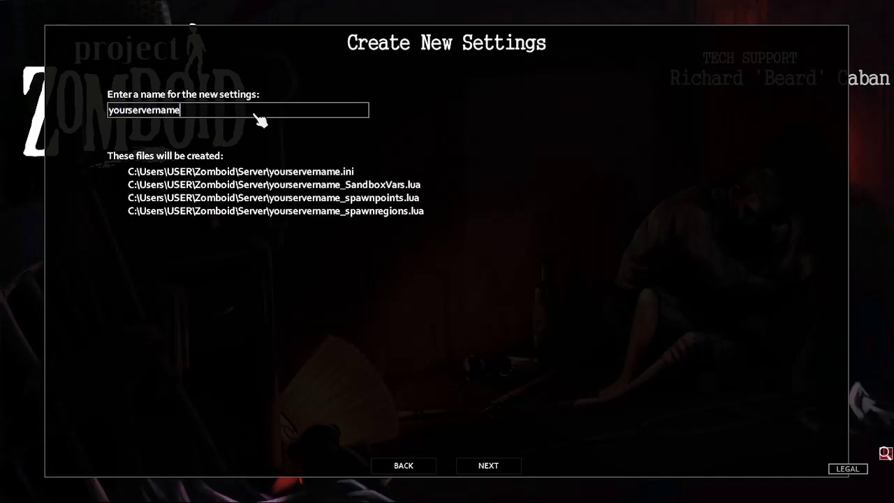
{"action": "key", "text": "ctrl+a"}
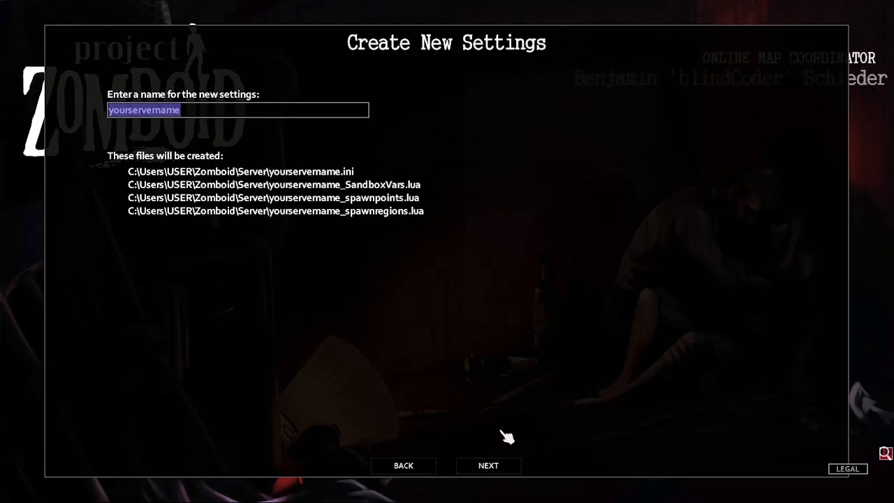
{"action": "left_click", "coordinate": [512, 464]}
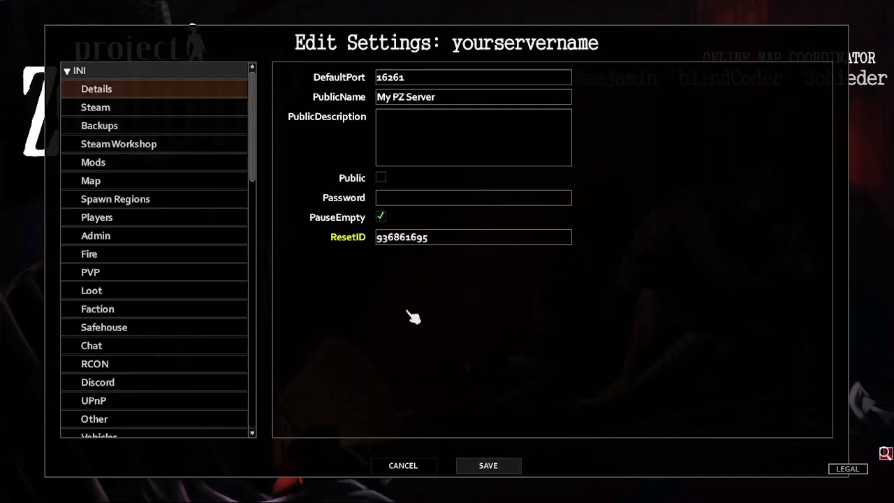
{"action": "left_click", "coordinate": [488, 465]}
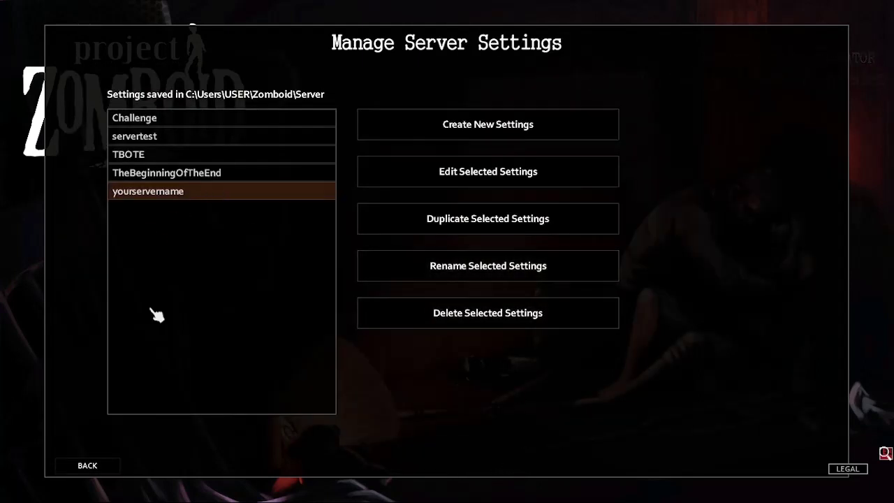
- Return to the Host Game screen, choose yourservername as the server and start it
{"action": "left_click", "coordinate": [105, 466]}
{"action": "left_click", "coordinate": [423, 169]}
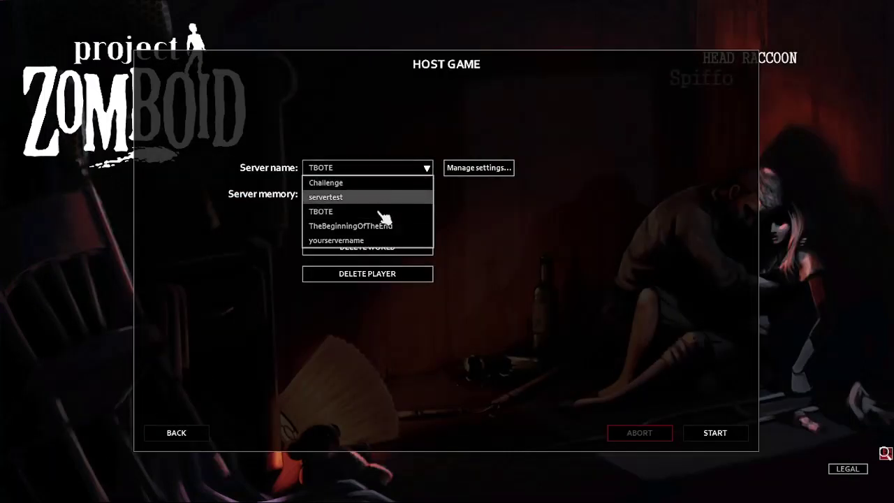
{"action": "left_click", "coordinate": [386, 240]}
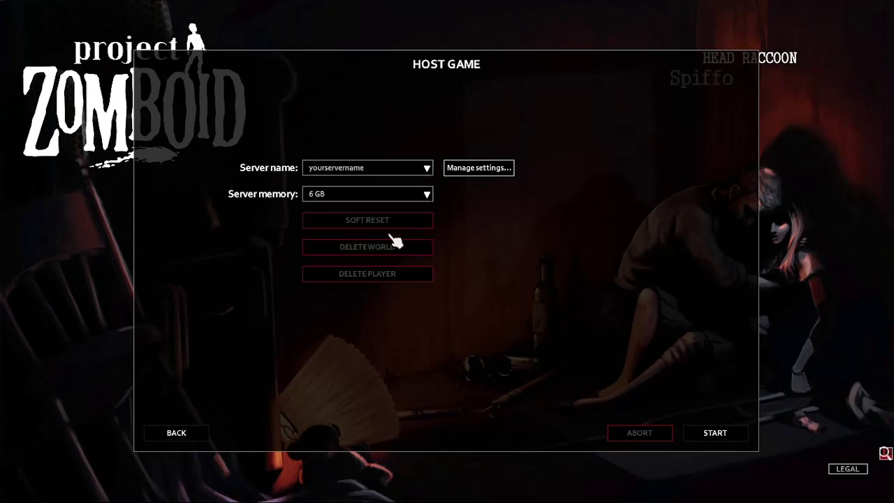
{"action": "left_click", "coordinate": [726, 441]}
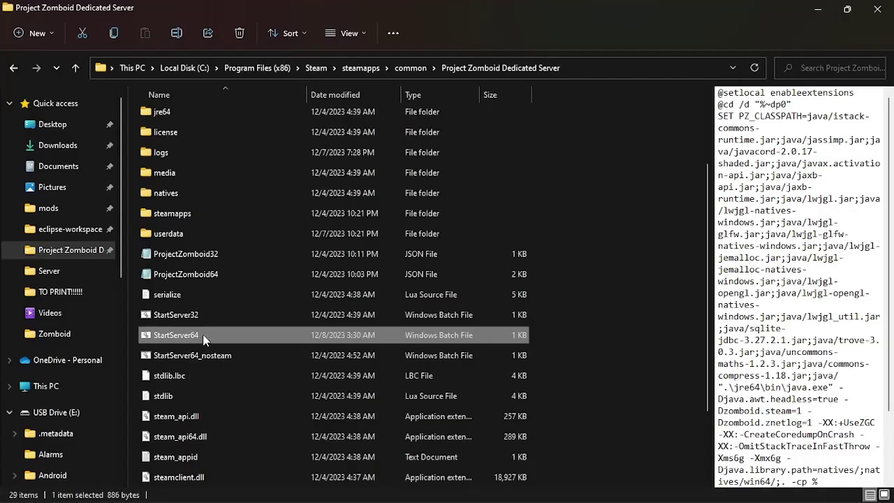
- Open StartServer64.bat in Notepad++ and examine its java.exe launch line through to the -servername argument
{"action": "right_click", "coordinate": [203, 336]}
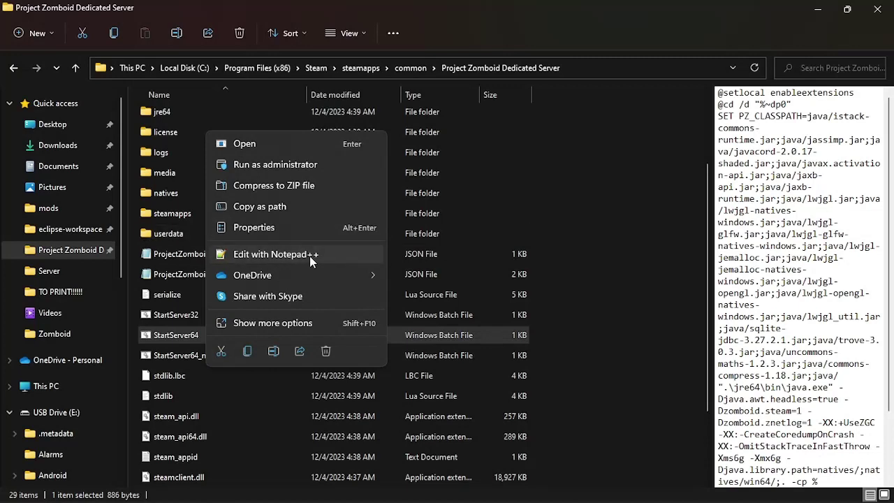
{"action": "left_click", "coordinate": [309, 255]}
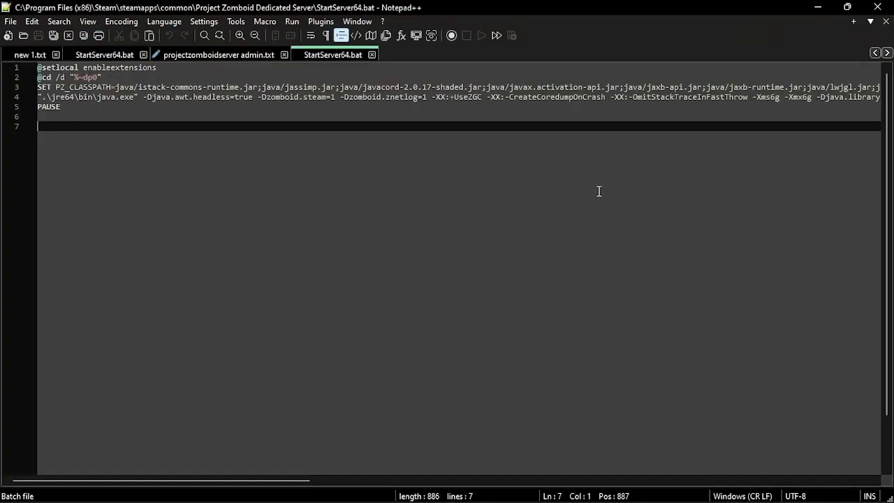
{"action": "left_click_drag", "start_coordinate": [127, 109], "coordinate": [772, 89]}
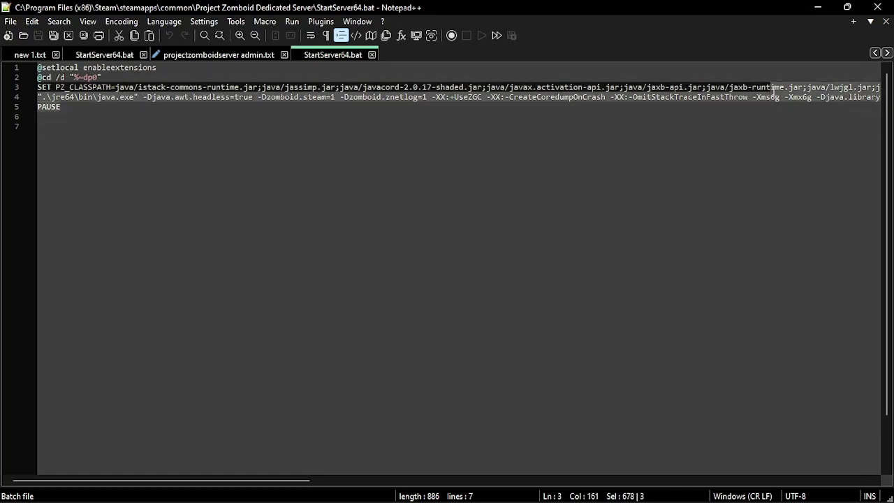
{"action": "left_click", "coordinate": [600, 135]}
{"action": "left_click_drag", "start_coordinate": [408, 97], "coordinate": [863, 90]}
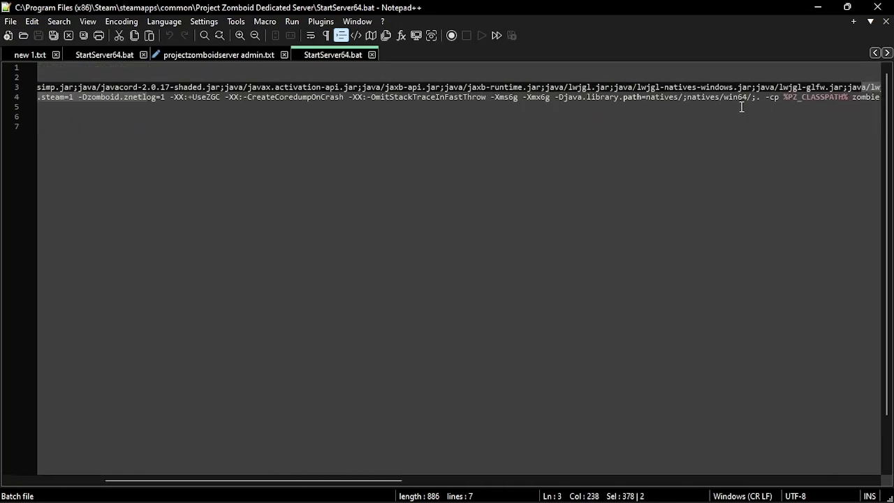
{"action": "left_click", "coordinate": [712, 135]}
{"action": "left_click_drag", "start_coordinate": [531, 95], "coordinate": [863, 98]}
{"action": "left_click", "coordinate": [668, 117]}
{"action": "left_click_drag", "start_coordinate": [623, 98], "coordinate": [870, 108]}
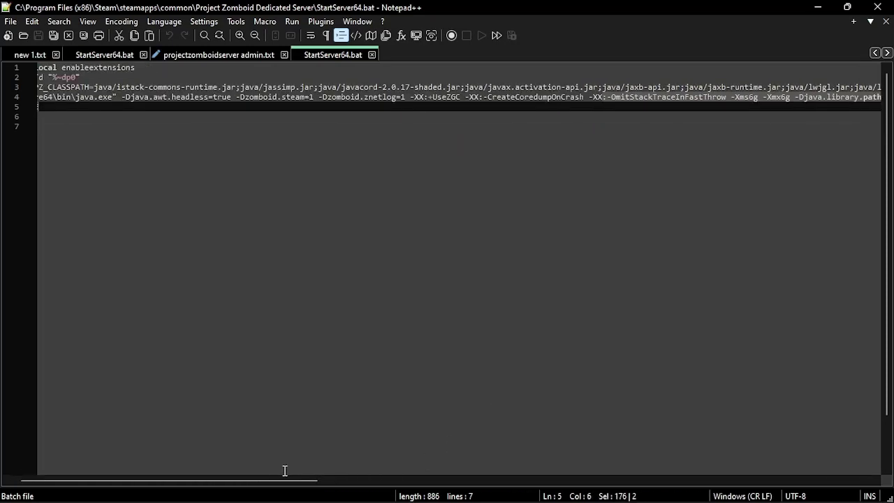
{"action": "left_click_drag", "start_coordinate": [286, 480], "coordinate": [481, 482]}
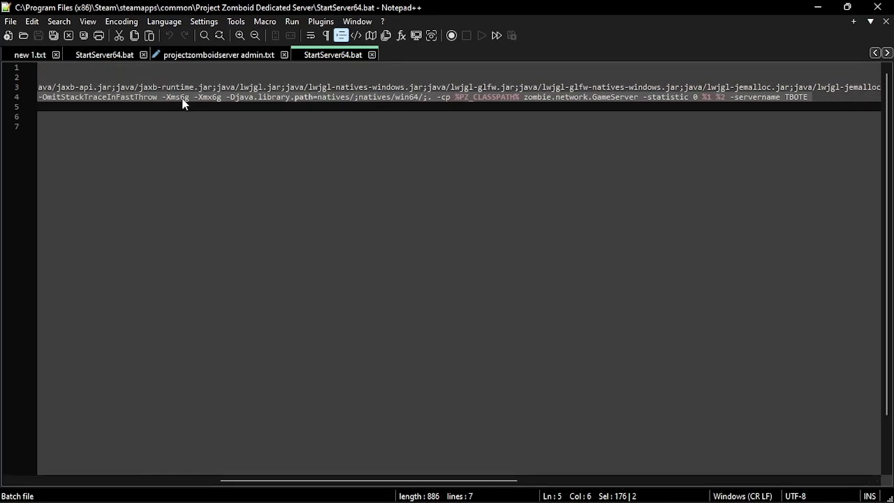
- Highlight the memory size in the -Xms argument of the launch line
{"action": "left_click", "coordinate": [216, 96]}
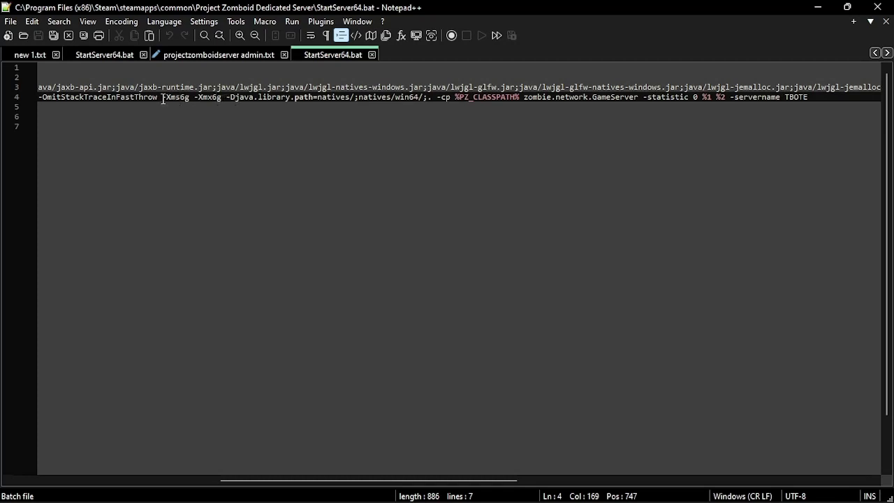
{"action": "left_click", "coordinate": [187, 100]}
{"action": "key", "text": "shift+Right"}
{"action": "key", "text": "Right"}
{"action": "key", "text": "shift+Left"}
{"action": "key", "text": "Left"}
{"action": "left_click_drag", "start_coordinate": [734, 101], "coordinate": [818, 98]}
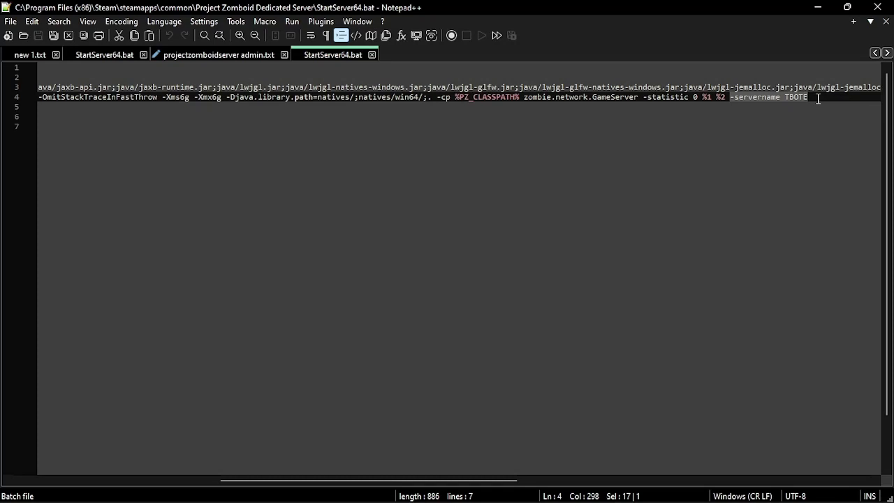
{"action": "key", "text": "BackSpace"}
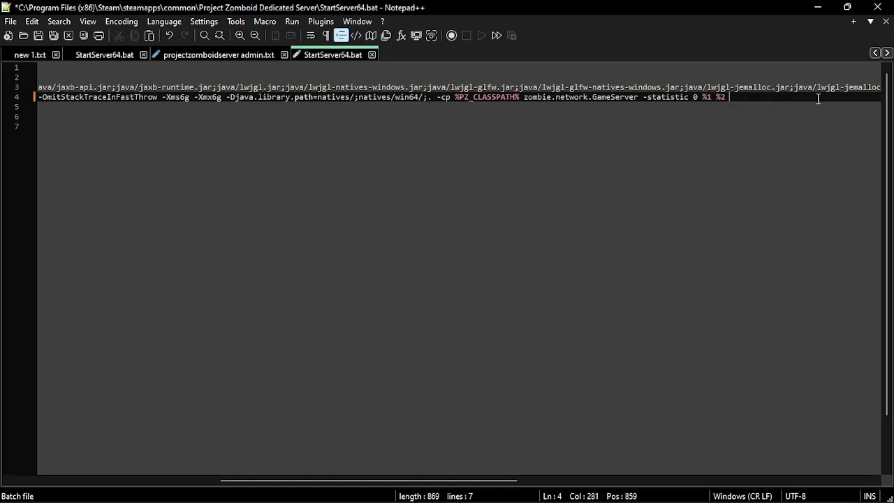
{"action": "key", "text": "ctrl+z"}
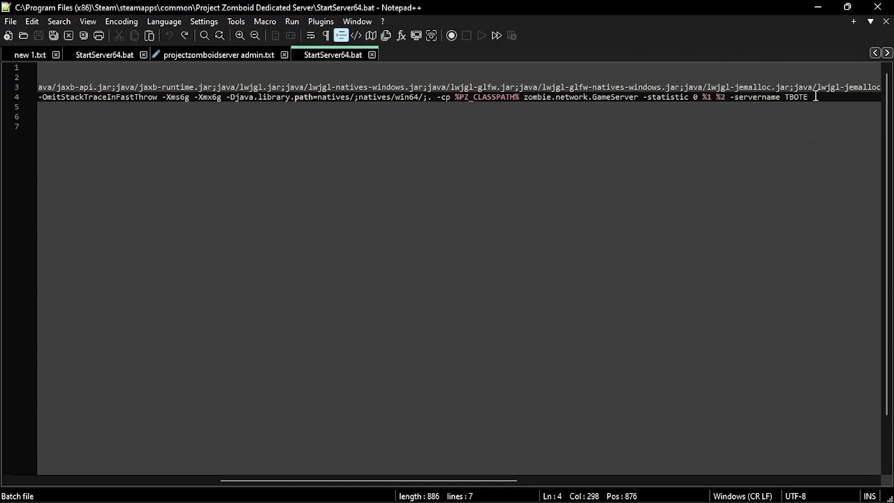
- Delete the server name TBOTE after the -servername argument
{"action": "key", "text": "BackSpace"}
{"action": "key", "text": "BackSpace"}
{"action": "key", "text": "BackSpace"}
{"action": "key", "text": "BackSpace"}
{"action": "key", "text": "BackSpace"}
{"action": "type", "text": "this"}
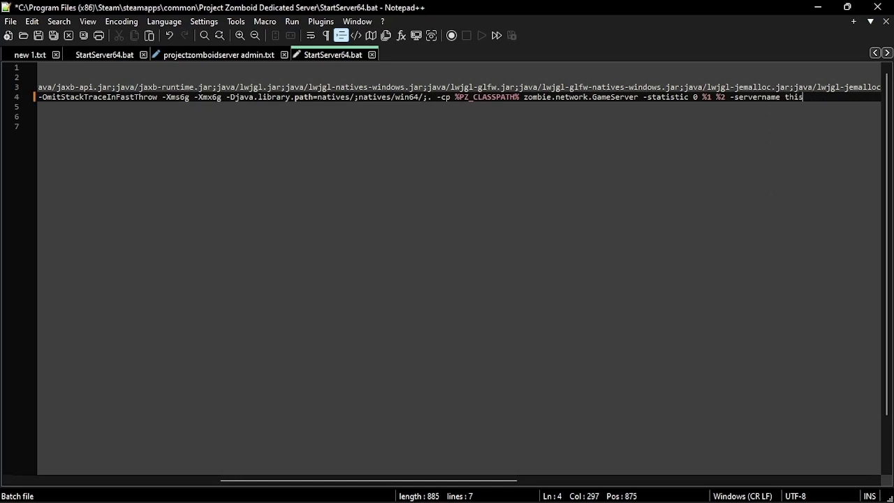
{"action": "type", "text": " is the name"}
{"action": "key", "text": "BackSpace"}
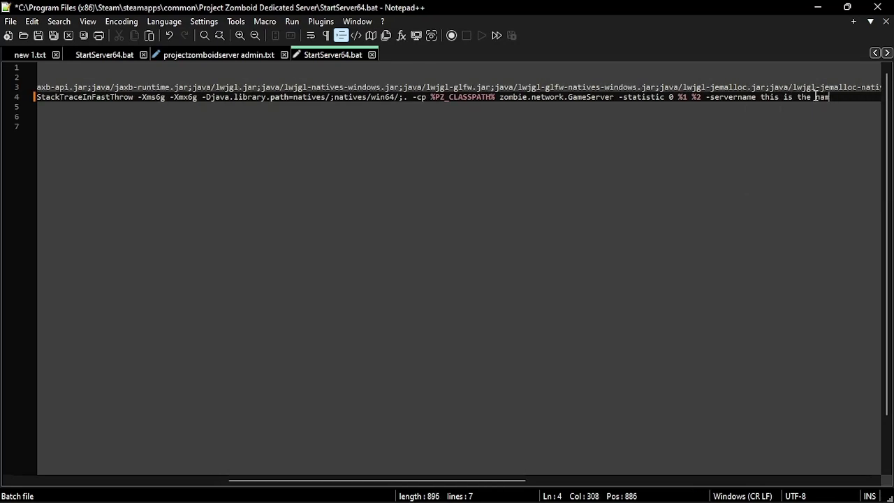
{"action": "key", "text": "BackSpace"}
{"action": "key", "text": "BackSpace"}
{"action": "key", "text": "BackSpace"}
{"action": "key", "text": "BackSpace"}
{"action": "key", "text": "BackSpace"}
{"action": "key", "text": "BackSpace"}
{"action": "key", "text": "BackSpace"}
{"action": "key", "text": "BackSpace"}
{"action": "key", "text": "BackSpace"}
{"action": "key", "text": "BackSpace"}
{"action": "key", "text": "BackSpace"}
{"action": "key", "text": "BackSpace"}
{"action": "key", "text": "BackSpace"}
{"action": "key", "text": "BackSpace"}
{"action": "key", "text": "BackSpace"}
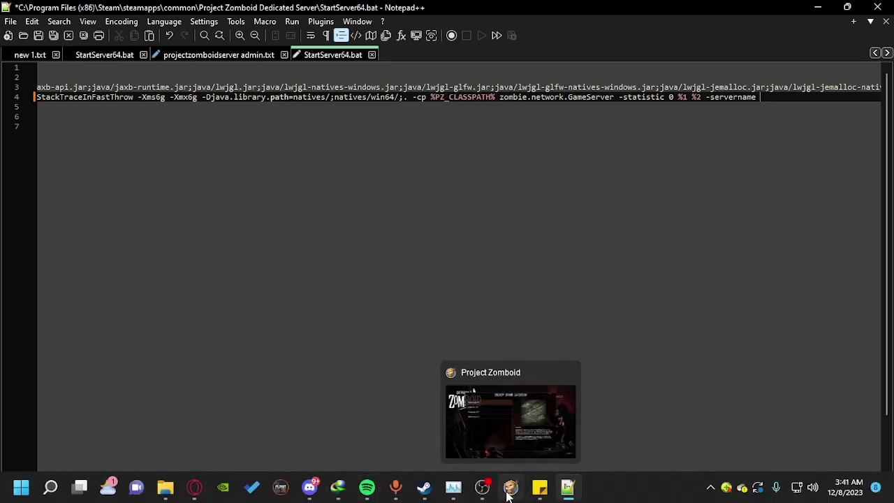
- Switch back to Project Zomboid and accept Muldraugh, KY as the spawn location and Unemployed as the occupation
{"action": "left_click", "coordinate": [509, 495]}
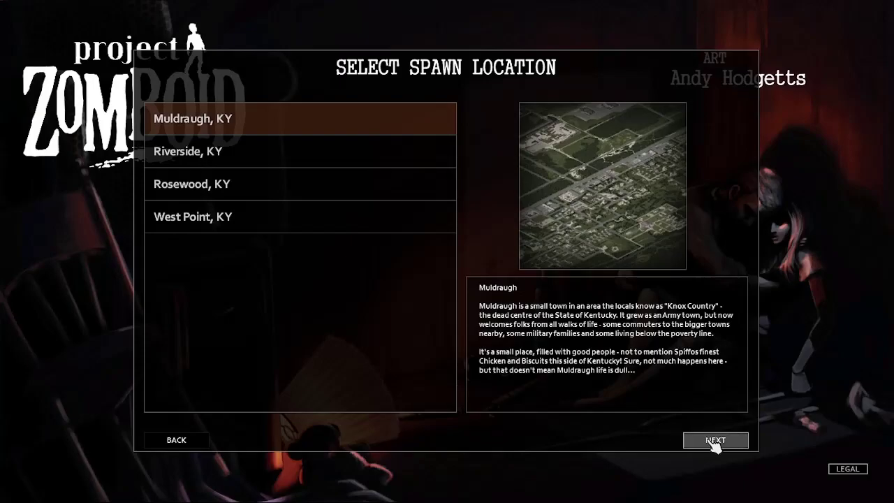
{"action": "left_click", "coordinate": [715, 441]}
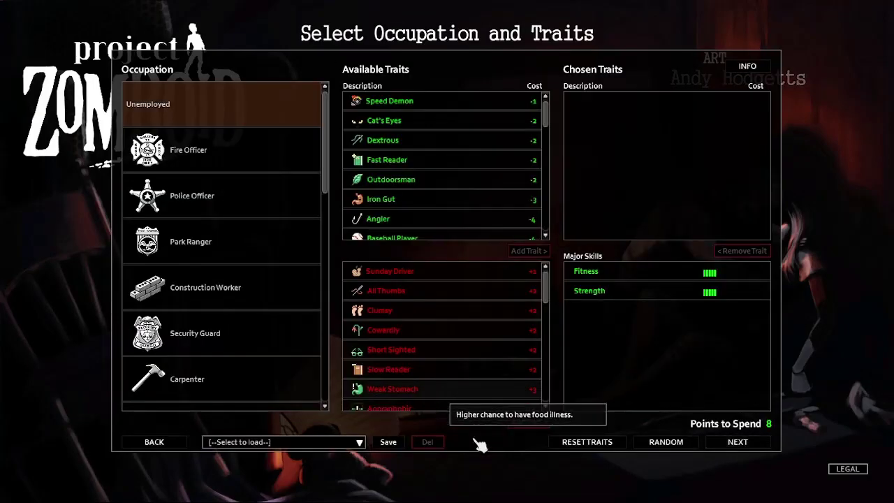
{"action": "left_click", "coordinate": [753, 448]}
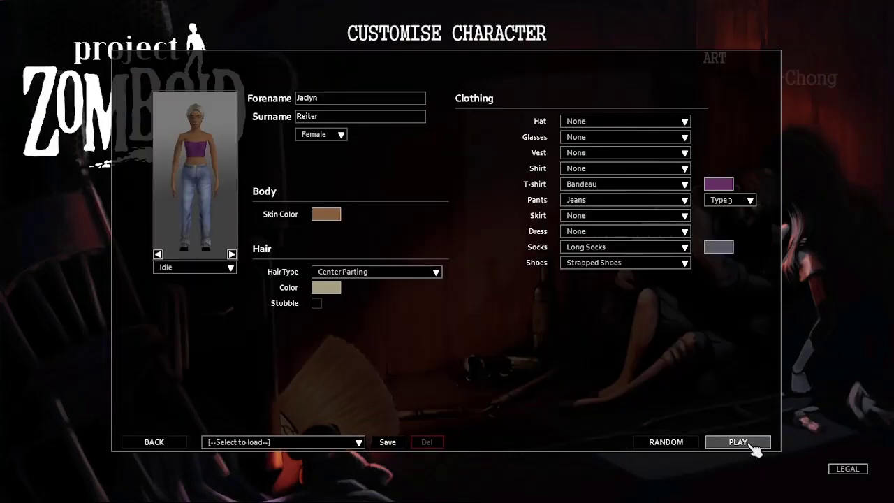
- Load the saved male character preset and start playing on the hosted server
{"action": "left_click", "coordinate": [296, 443]}
{"action": "left_click", "coordinate": [287, 400]}
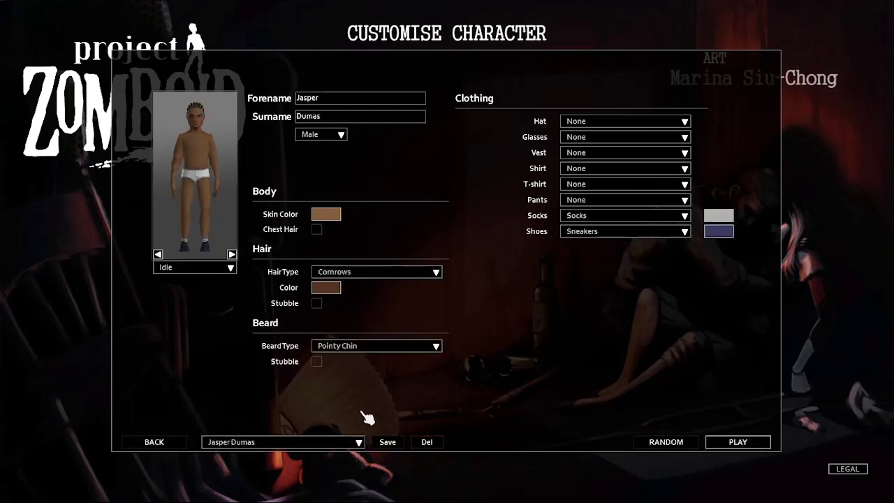
{"action": "left_click", "coordinate": [743, 447]}
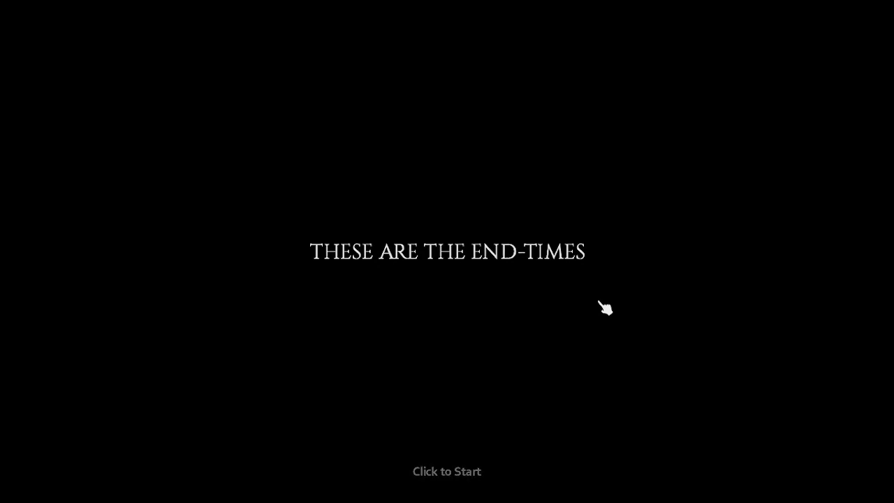
- Enter the hosted world and close the survival guide and the Server Toolbox window
{"action": "left_click", "coordinate": [551, 373]}
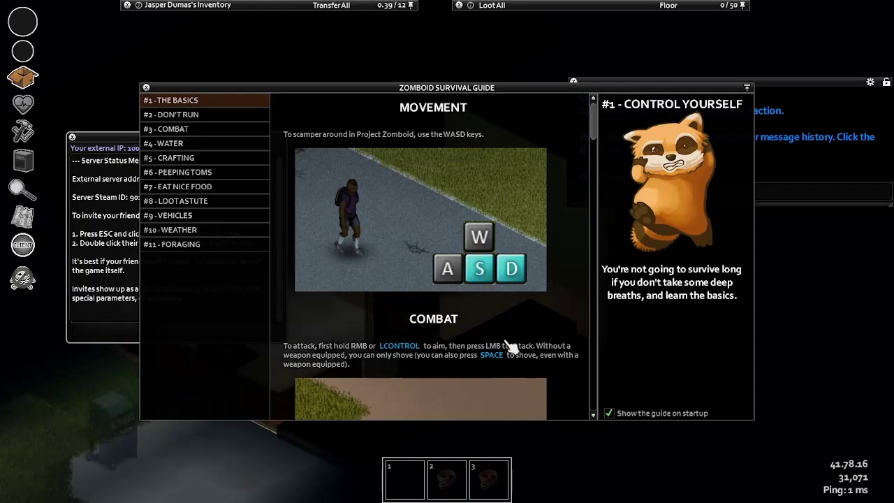
{"action": "left_click", "coordinate": [146, 87]}
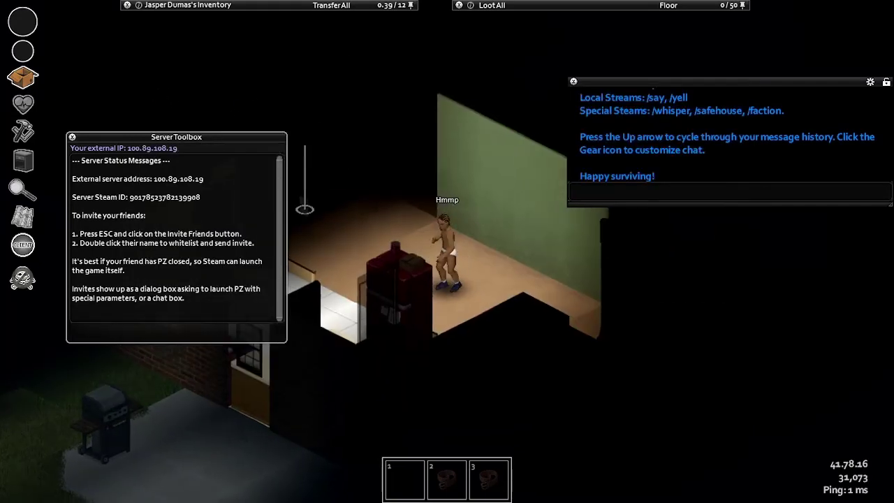
{"action": "key", "text": "w"}
{"action": "key", "text": "a"}
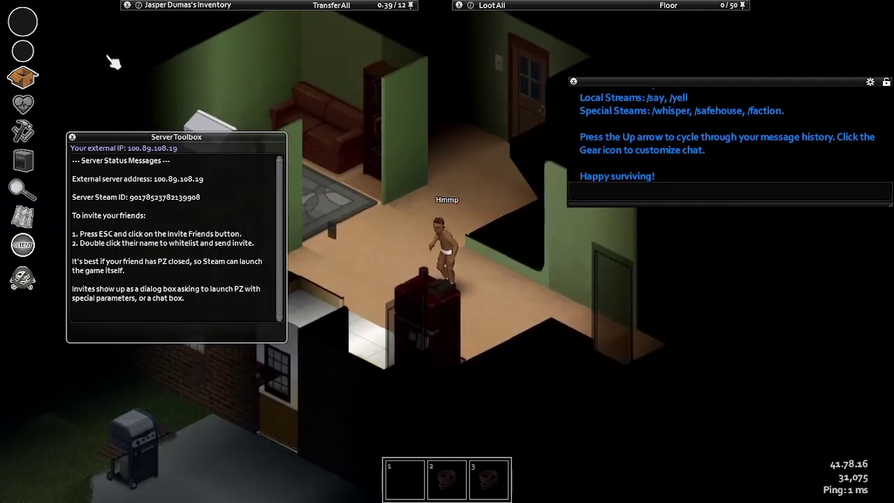
{"action": "key", "text": "d"}
{"action": "left_click", "coordinate": [73, 136]}
- Walk the character through the house to the kitchen and close the chat window
{"action": "key", "text": "s"}
{"action": "key", "text": "a"}
{"action": "mouse_move", "coordinate": [688, 6]}
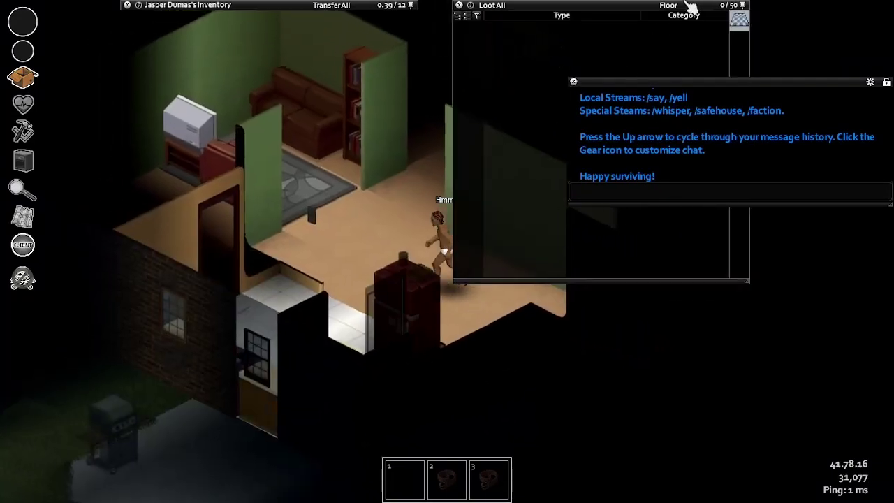
{"action": "key", "text": "s"}
{"action": "left_click", "coordinate": [573, 81]}
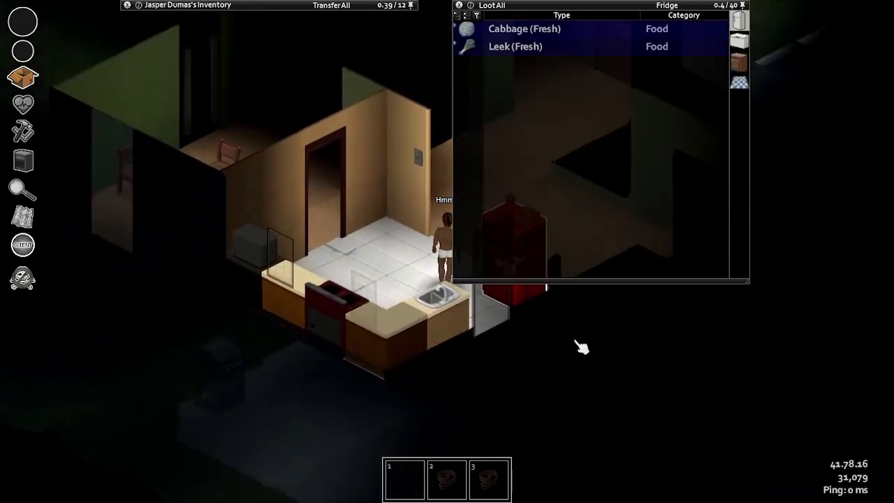
- Quit the hosted world back to the game's main menu
{"action": "key", "text": "Escape"}
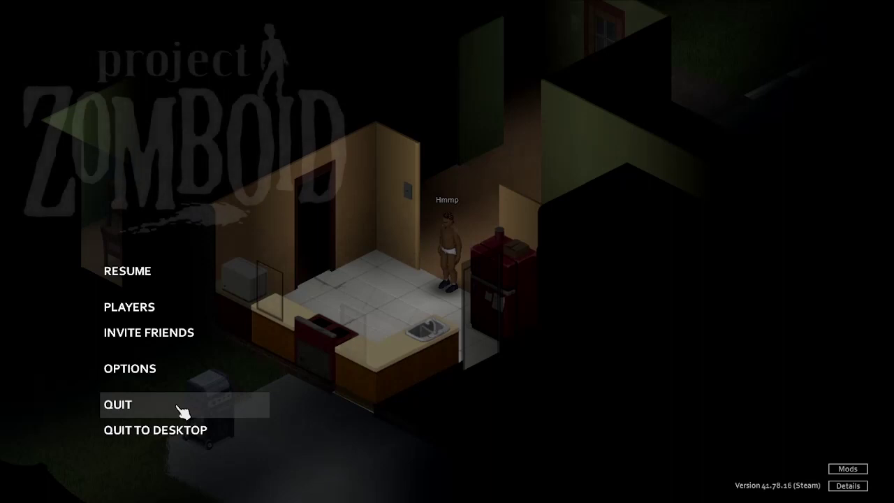
{"action": "left_click", "coordinate": [215, 400]}
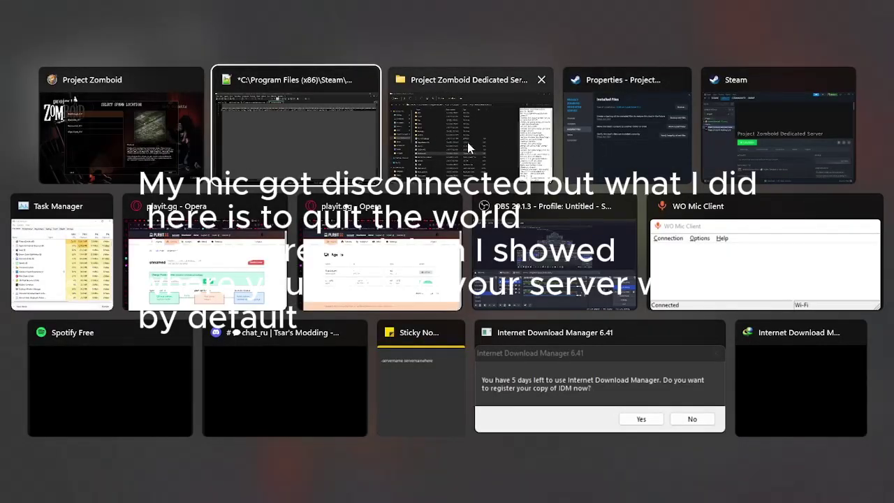
- Switch to File Explorer, open the Server folder inside Zomboid and highlight the USER part of its full path
{"action": "left_click", "coordinate": [467, 141]}
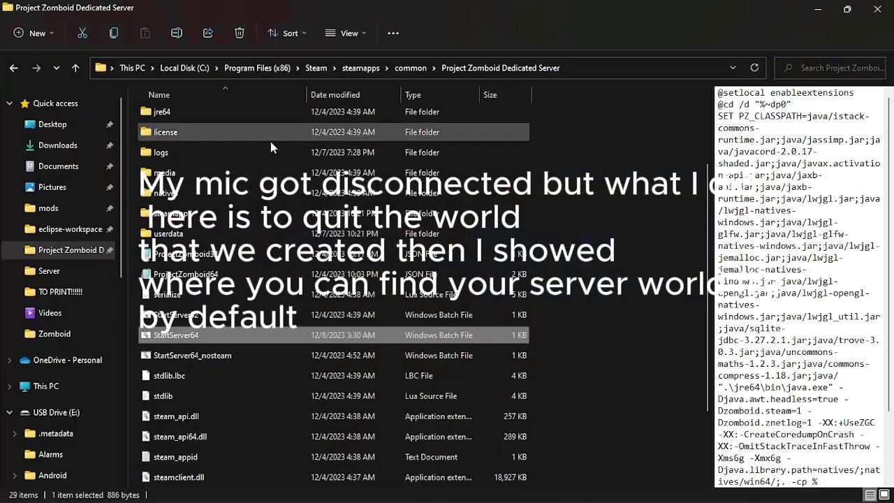
{"action": "left_click", "coordinate": [54, 334]}
{"action": "double_click", "coordinate": [175, 298]}
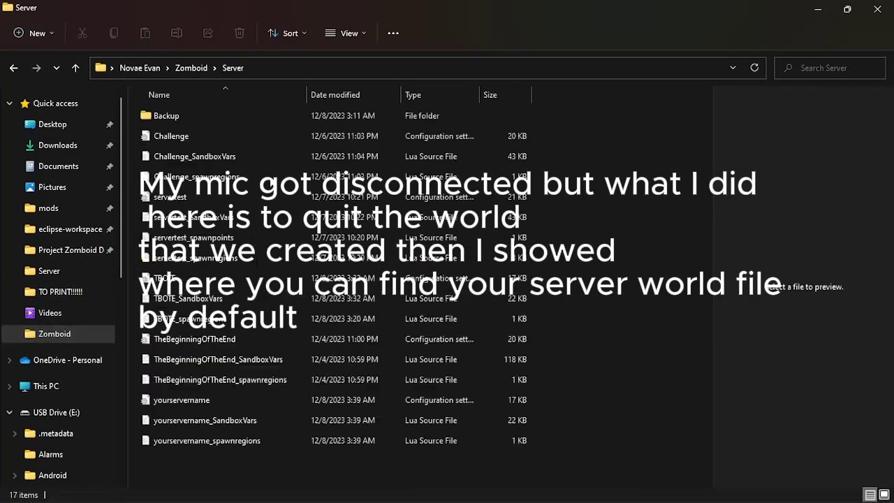
{"action": "left_click", "coordinate": [294, 66]}
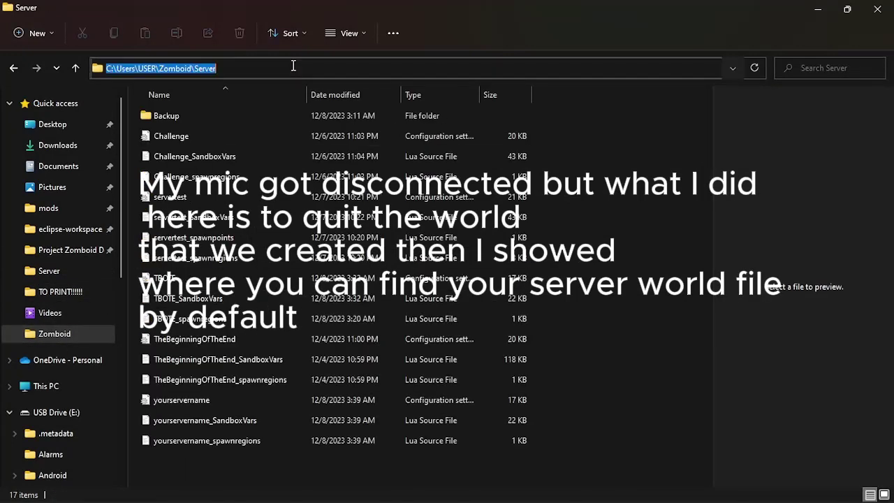
{"action": "double_click", "coordinate": [145, 68]}
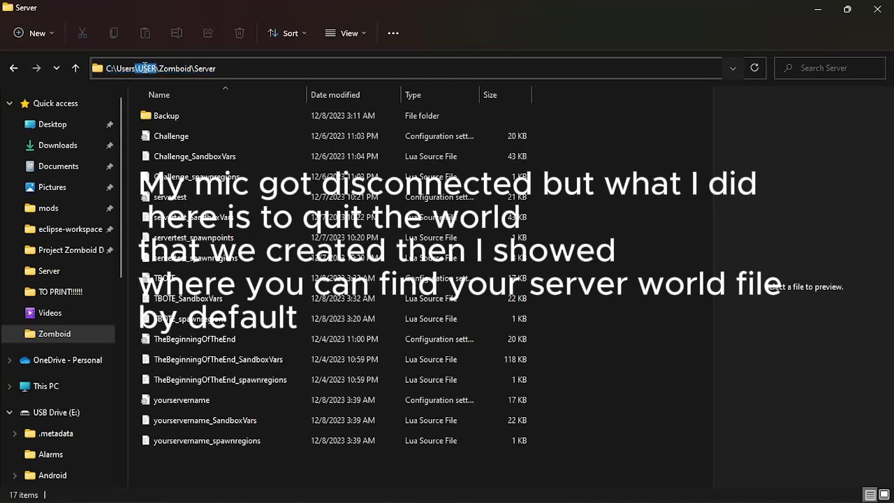
{"action": "left_click", "coordinate": [250, 71]}
- Browse from This PC to C:\Users\USER\Zomboid\Server and highlight the server settings files stored there
{"action": "left_click", "coordinate": [56, 412]}
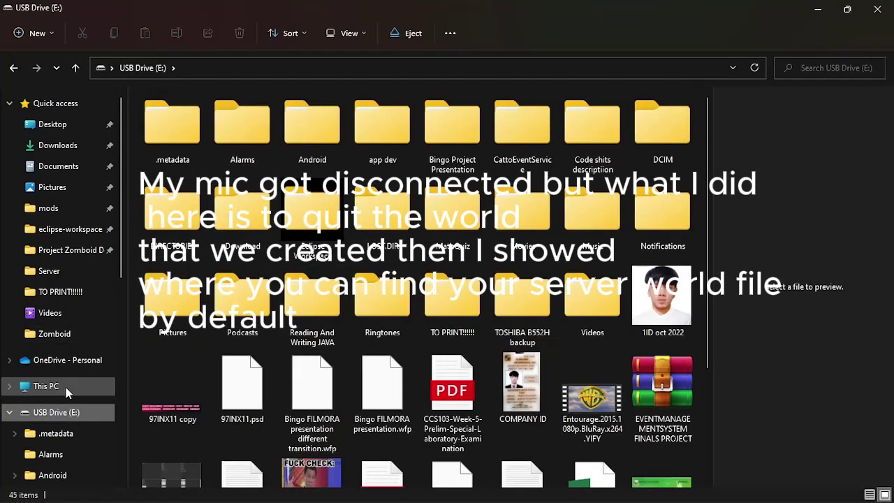
{"action": "left_click", "coordinate": [46, 385]}
{"action": "double_click", "coordinate": [203, 225]}
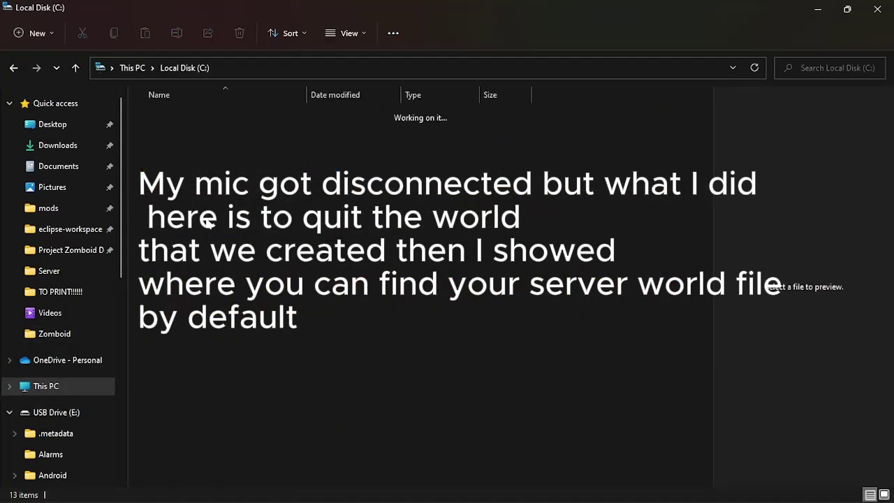
{"action": "double_click", "coordinate": [222, 258]}
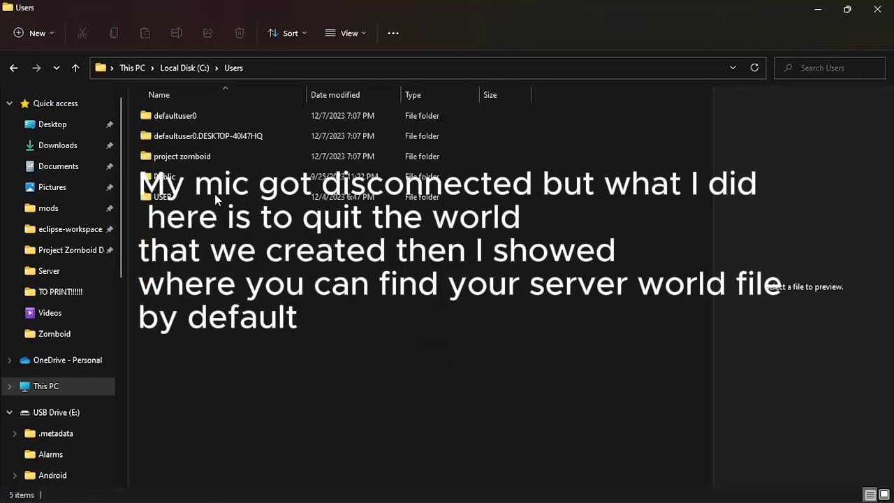
{"action": "double_click", "coordinate": [192, 193]}
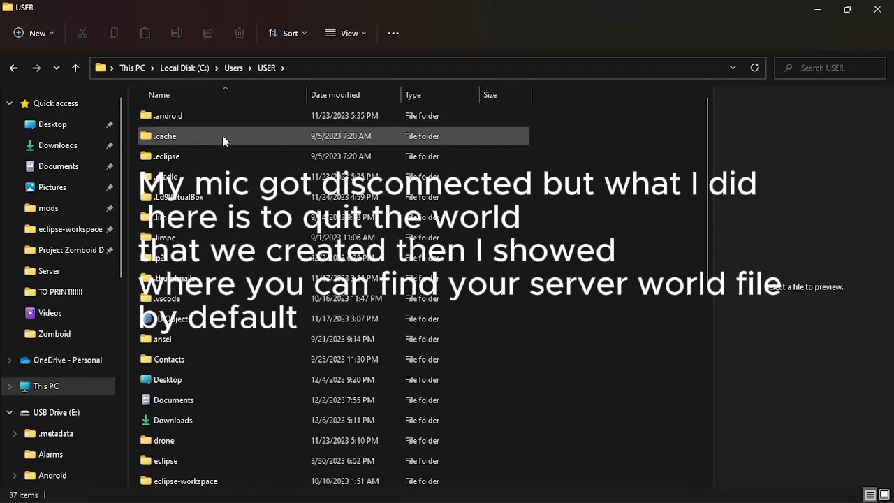
{"action": "scroll", "coordinate": [273, 406], "scroll_direction": "down", "scroll_amount": 5}
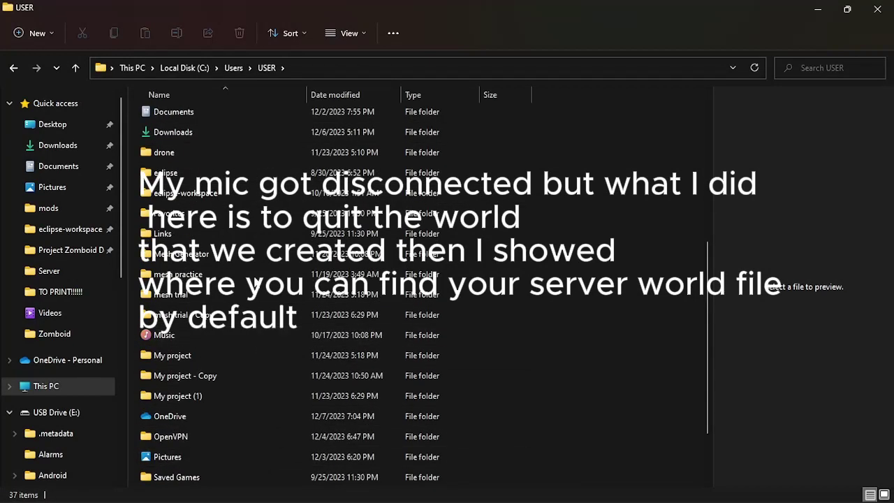
{"action": "scroll", "coordinate": [256, 285], "scroll_direction": "up", "scroll_amount": 3}
{"action": "scroll", "coordinate": [237, 335], "scroll_direction": "down", "scroll_amount": 5}
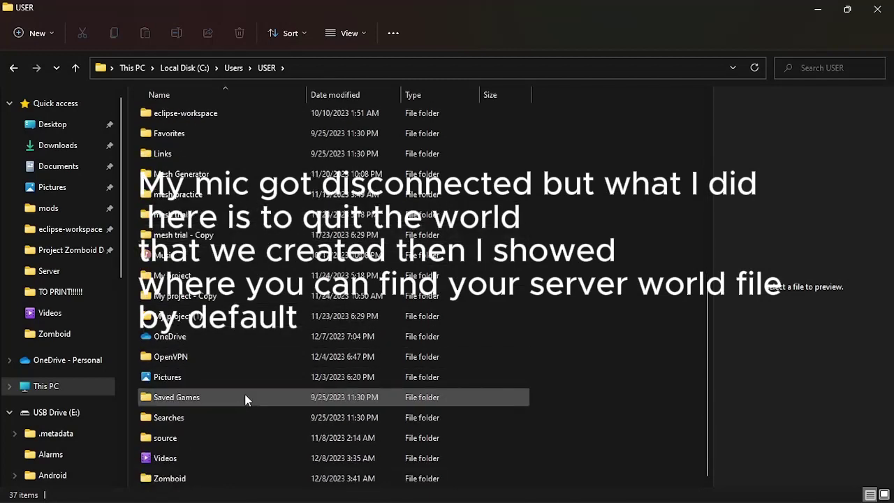
{"action": "double_click", "coordinate": [210, 479]}
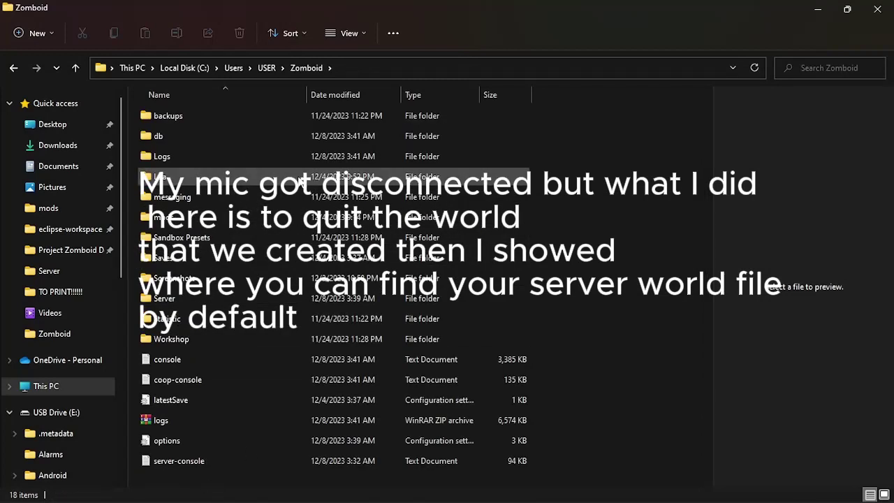
{"action": "double_click", "coordinate": [230, 301]}
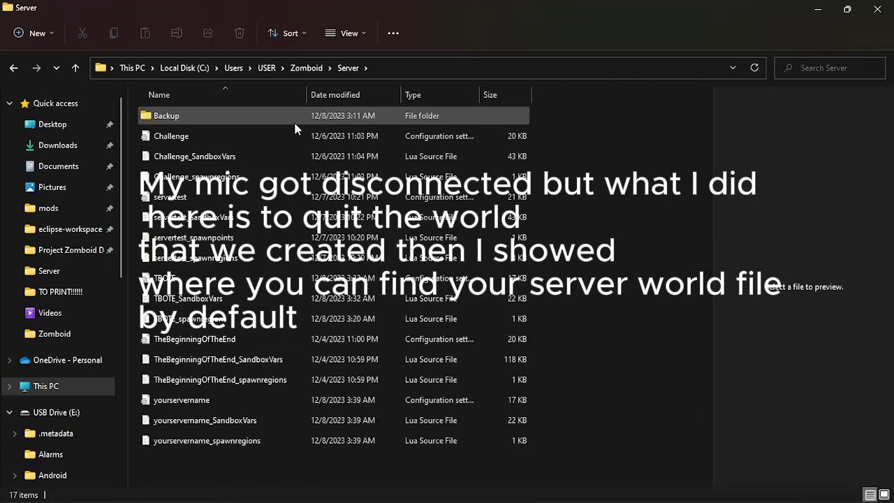
{"action": "mouse_move", "coordinate": [133, 132]}
{"action": "left_mouse_down"}
{"action": "mouse_move", "coordinate": [503, 391]}
{"action": "mouse_move", "coordinate": [613, 465]}
{"action": "mouse_move", "coordinate": [627, 459]}
{"action": "left_mouse_up"}
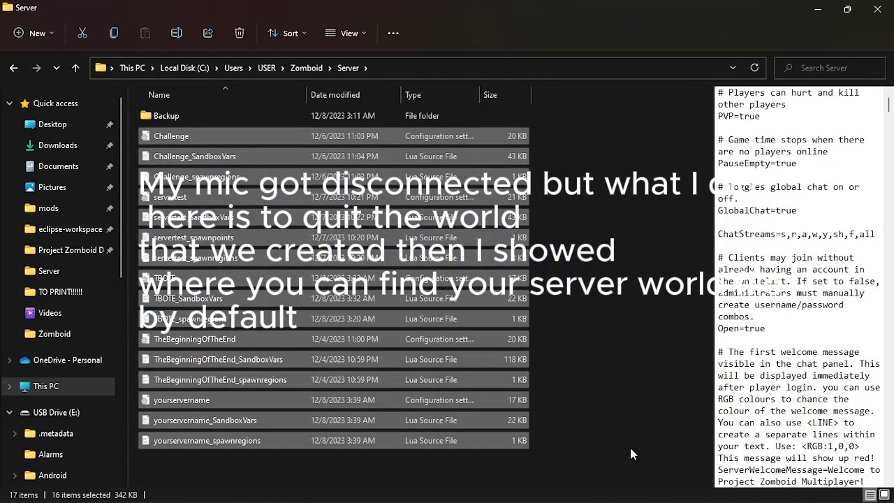
{"action": "left_click", "coordinate": [645, 429]}
- Switch to WO Mic Client, connect the phone microphone using Wi-Fi transport and return to the Server folder
{"action": "key", "text": "alt+Tab"}
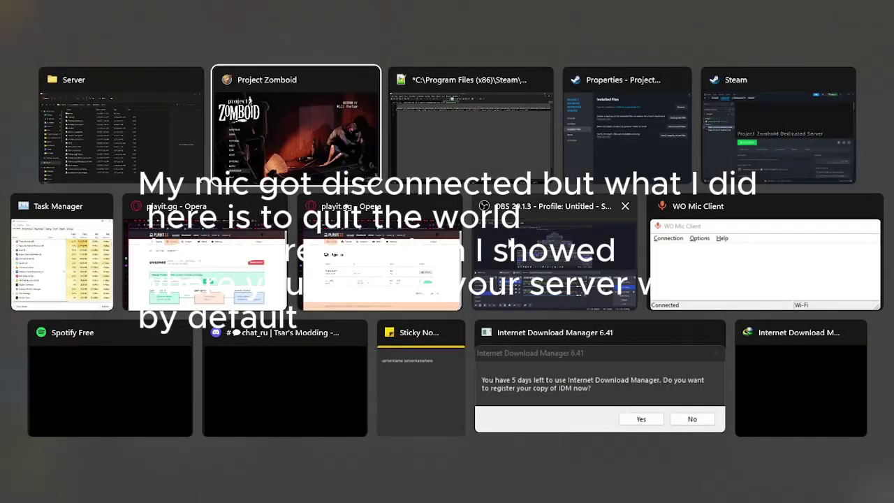
{"action": "left_click", "coordinate": [728, 271]}
{"action": "left_click", "coordinate": [477, 313]}
{"action": "key", "text": "alt+Tab"}
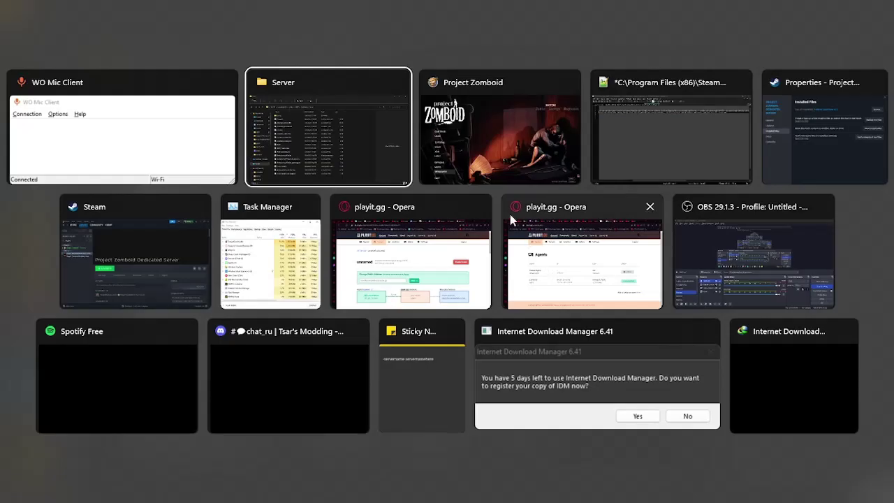
{"action": "left_click", "coordinate": [142, 137]}
{"action": "left_click", "coordinate": [357, 158]}
{"action": "left_click", "coordinate": [373, 174]}
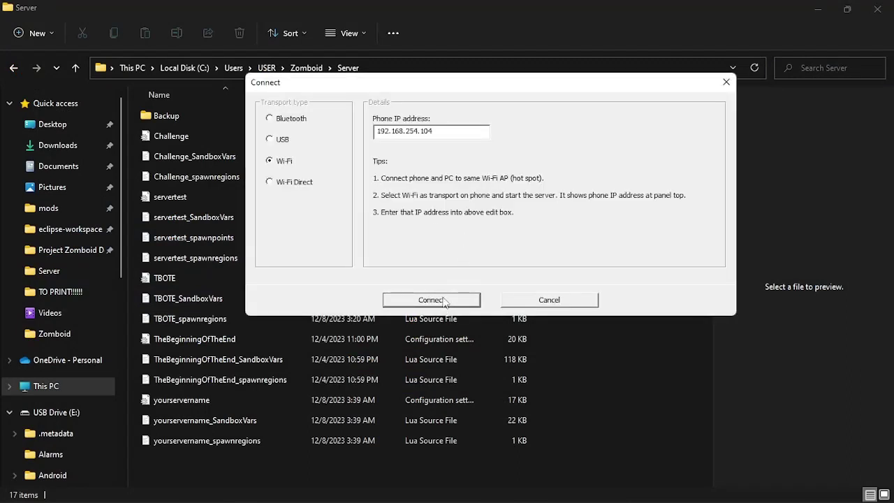
{"action": "left_click", "coordinate": [429, 298]}
{"action": "left_click", "coordinate": [623, 338]}
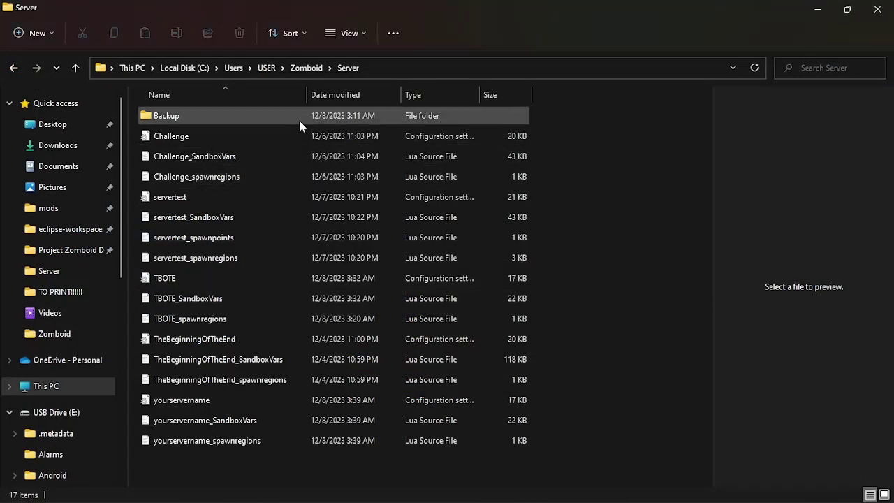
- Point out the three yourservername files in the Server folder, ending on the yourservername configuration file
{"action": "left_click_drag", "start_coordinate": [571, 128], "coordinate": [597, 189]}
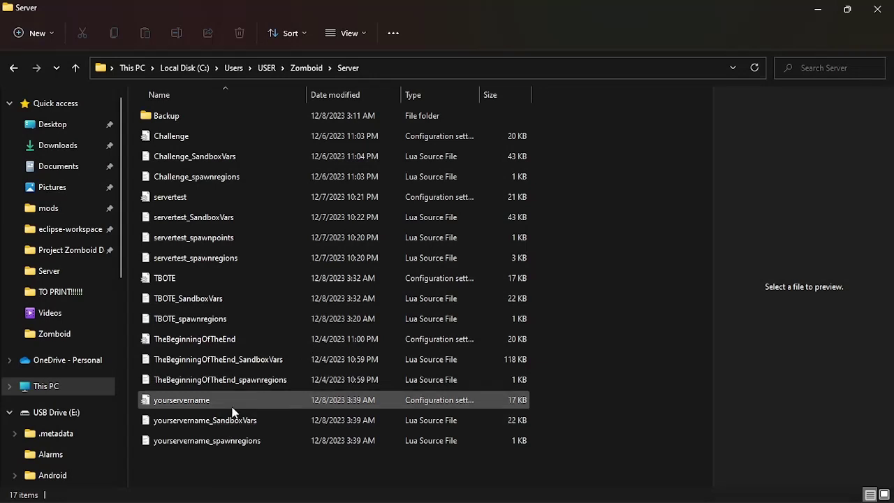
{"action": "left_click", "coordinate": [151, 405]}
{"action": "left_click", "coordinate": [234, 440], "text": "shift"}
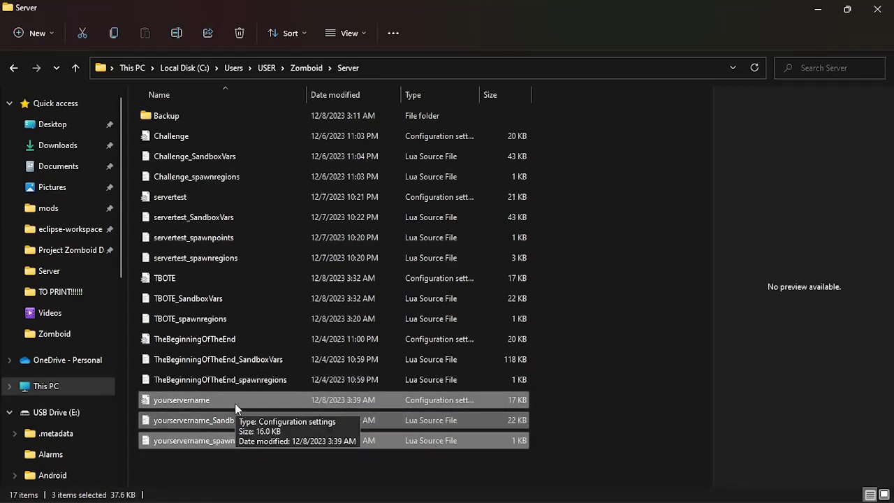
{"action": "left_click", "coordinate": [231, 452]}
{"action": "left_click", "coordinate": [188, 400]}
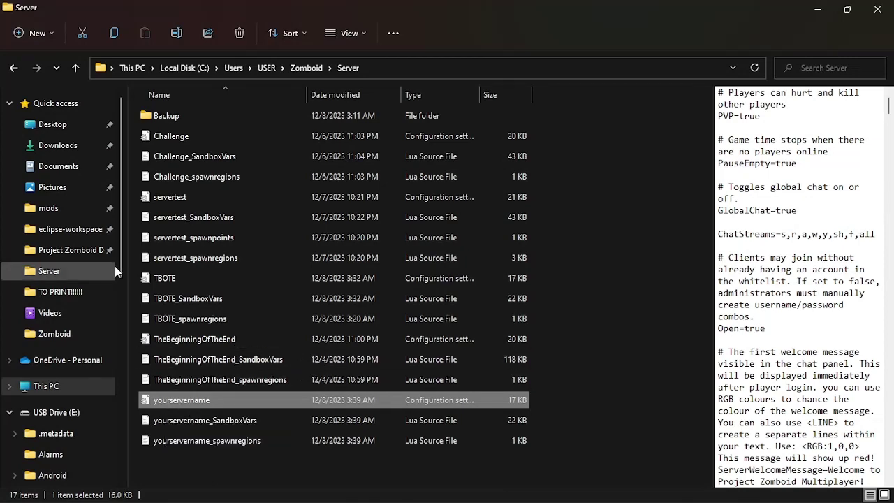
- Switch to StartServer64.bat in Notepad++ and enter yourservername after the -servername argument
{"action": "left_click", "coordinate": [62, 251]}
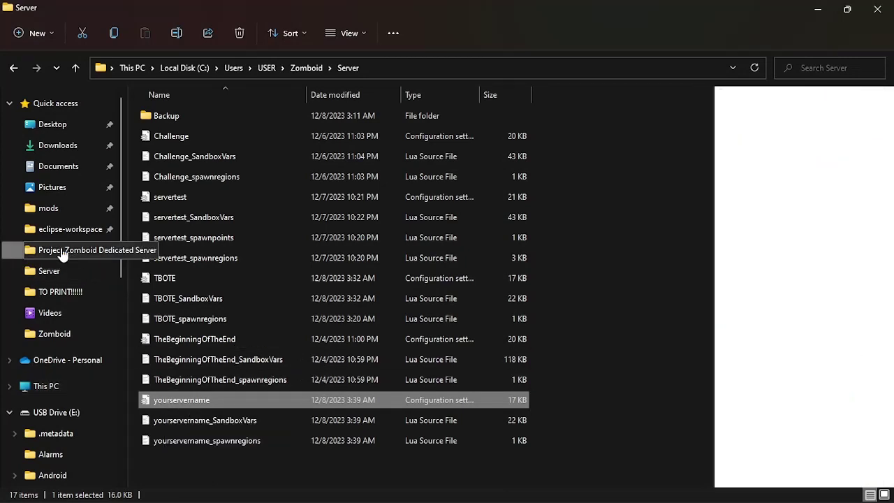
{"action": "scroll", "coordinate": [362, 246], "scroll_direction": "down", "scroll_amount": 5}
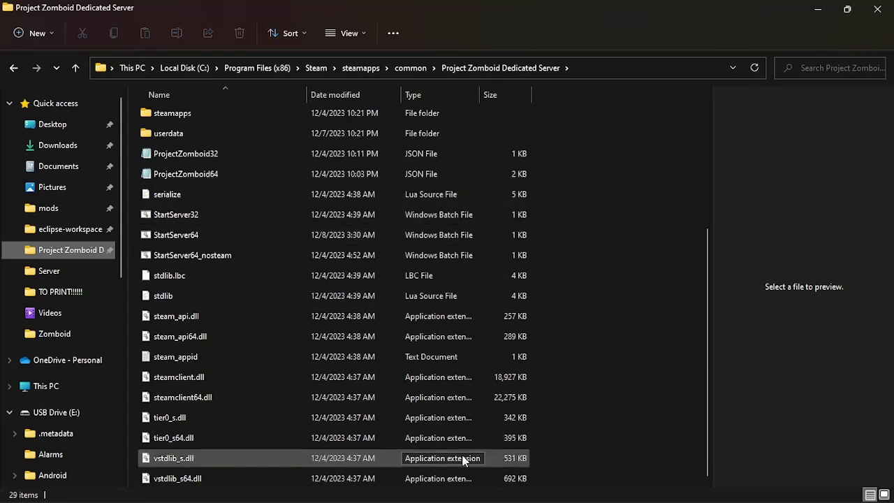
{"action": "mouse_move", "coordinate": [501, 497]}
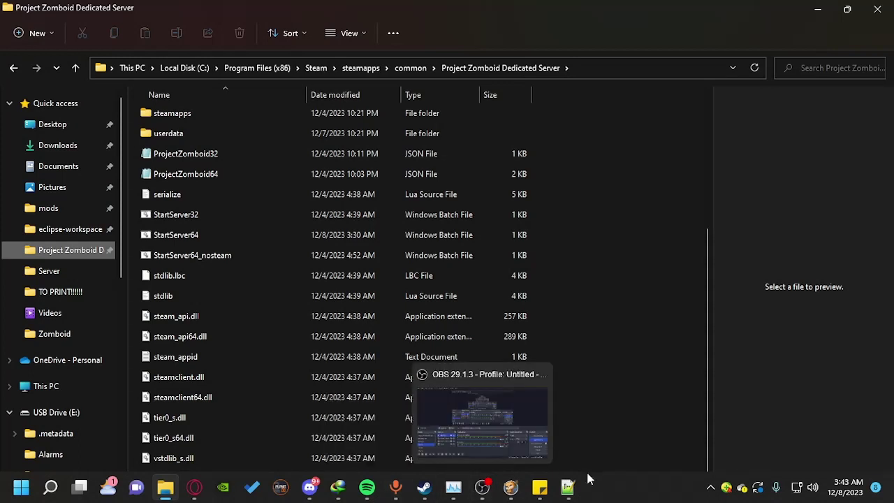
{"action": "left_click", "coordinate": [568, 487]}
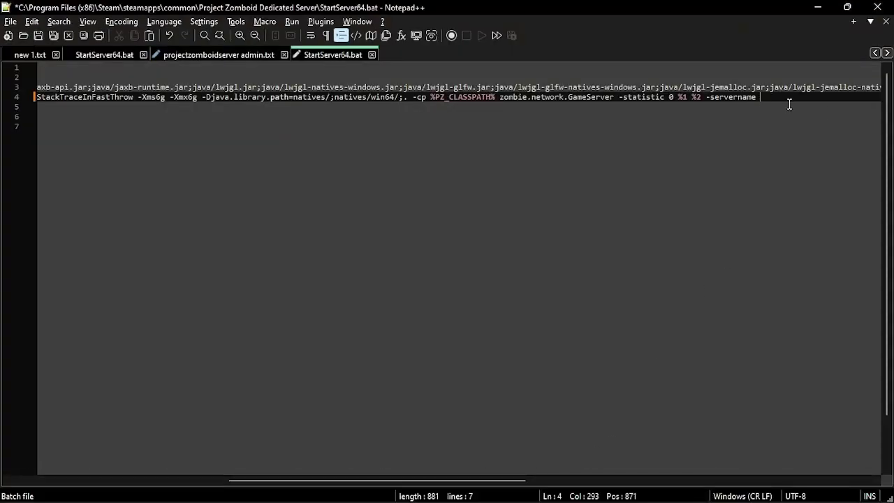
{"action": "type", "text": "yourservername"}
- Return to the Zomboid Server folder in File Explorer and copy the name of the yourservername configuration file
{"action": "key", "text": "alt+Tab"}
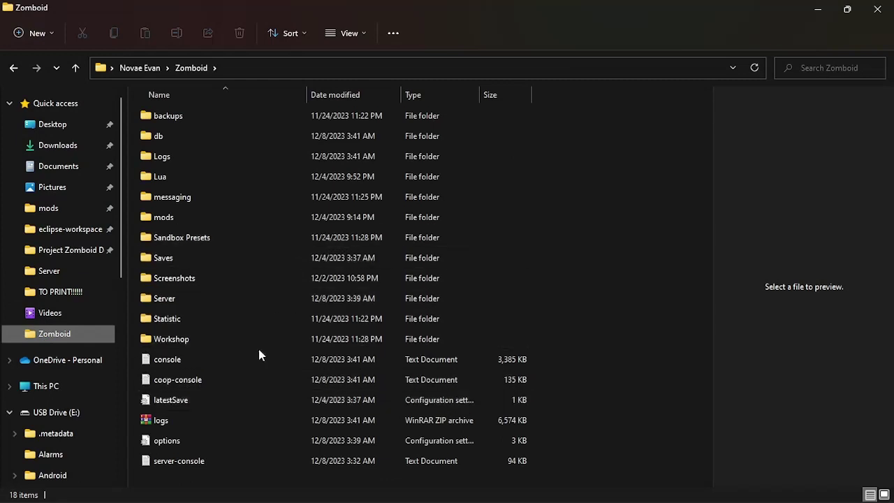
{"action": "double_click", "coordinate": [238, 301]}
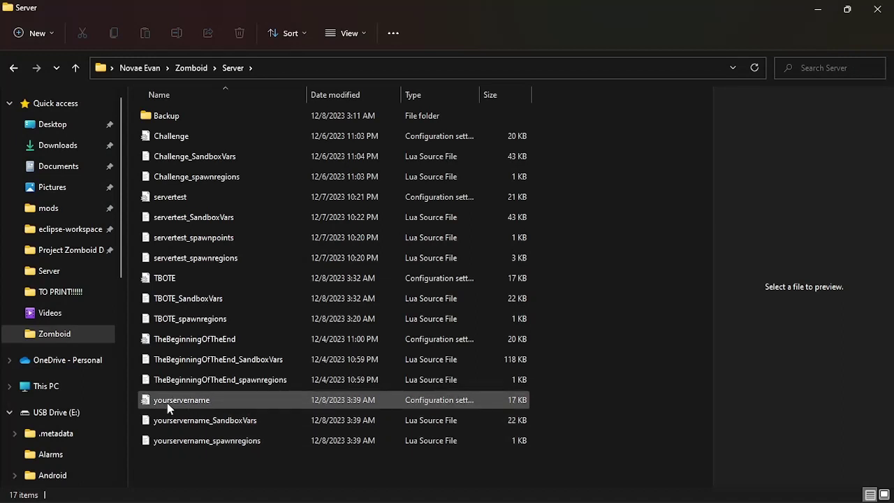
{"action": "left_click", "coordinate": [189, 409]}
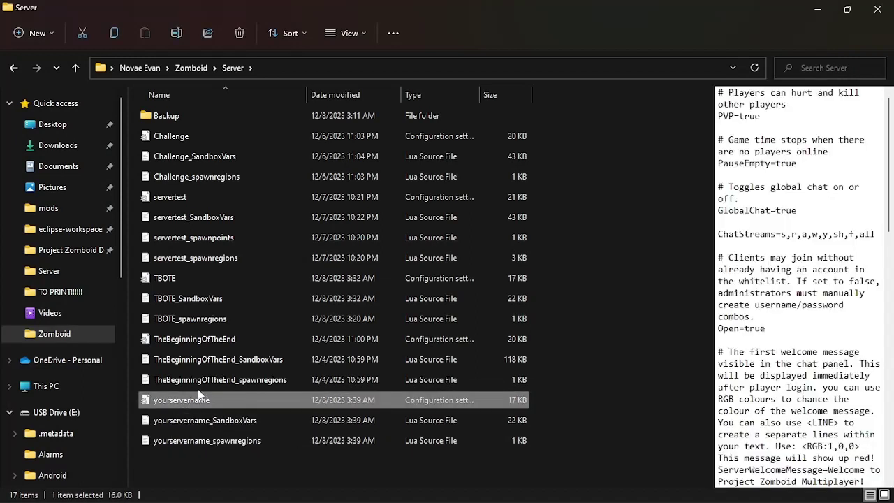
{"action": "left_click", "coordinate": [176, 33]}
{"action": "key", "text": "ctrl+c"}
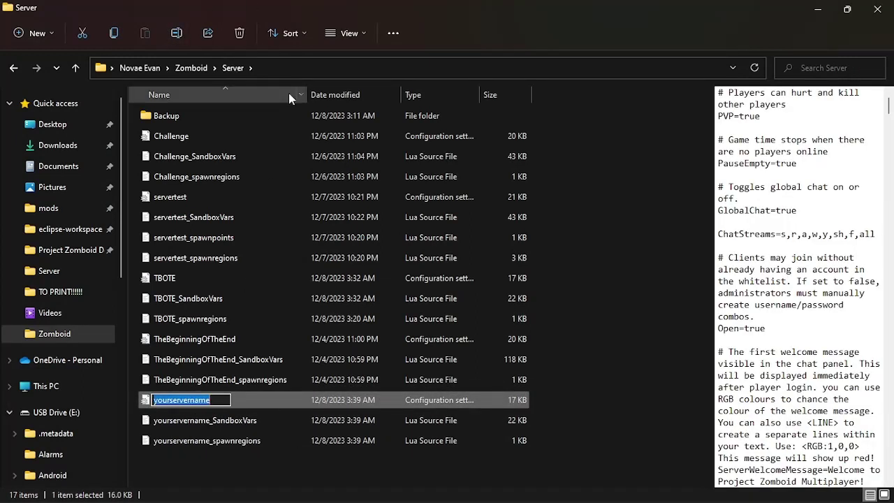
- Replace the -servername value in StartServer64.bat in Notepad++ with the copied yourservername and save the file
{"action": "key", "text": "alt+Tab"}
{"action": "key", "text": "BackSpace"}
{"action": "key", "text": "BackSpace"}
{"action": "key", "text": "BackSpace"}
{"action": "key", "text": "BackSpace"}
{"action": "key", "text": "BackSpace"}
{"action": "key", "text": "BackSpace"}
{"action": "key", "text": "BackSpace"}
{"action": "key", "text": "BackSpace"}
{"action": "key", "text": "BackSpace"}
{"action": "key", "text": "BackSpace"}
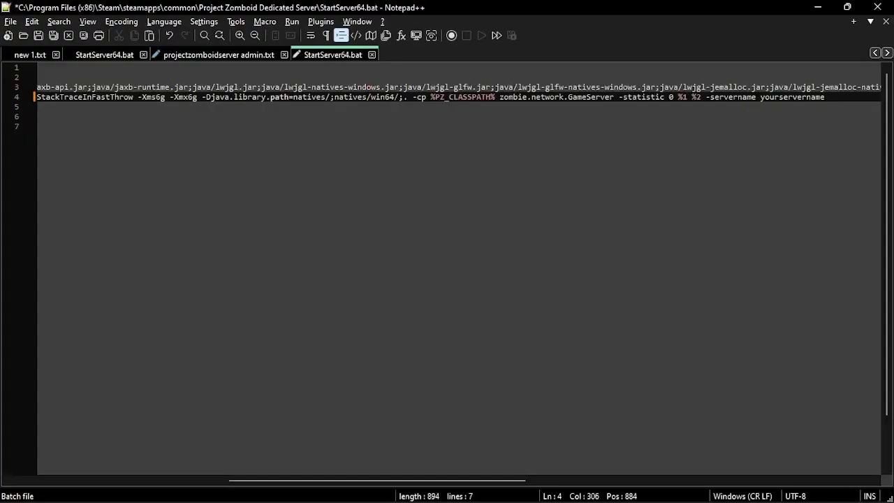
{"action": "key", "text": "BackSpace"}
{"action": "key", "text": "ctrl+v"}
{"action": "key", "text": "ctrl+s"}
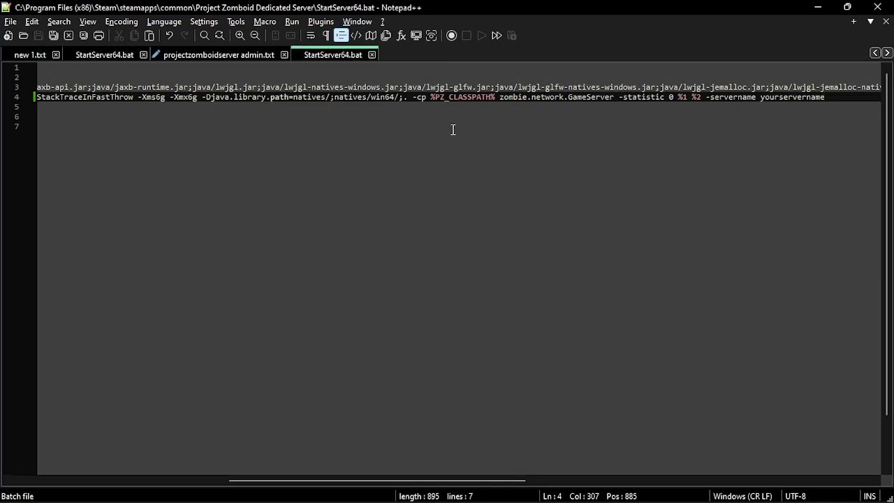
- Return to File Explorer and run StartServer64 from the Project Zomboid Dedicated Server folder
{"action": "key", "text": "alt+Tab"}
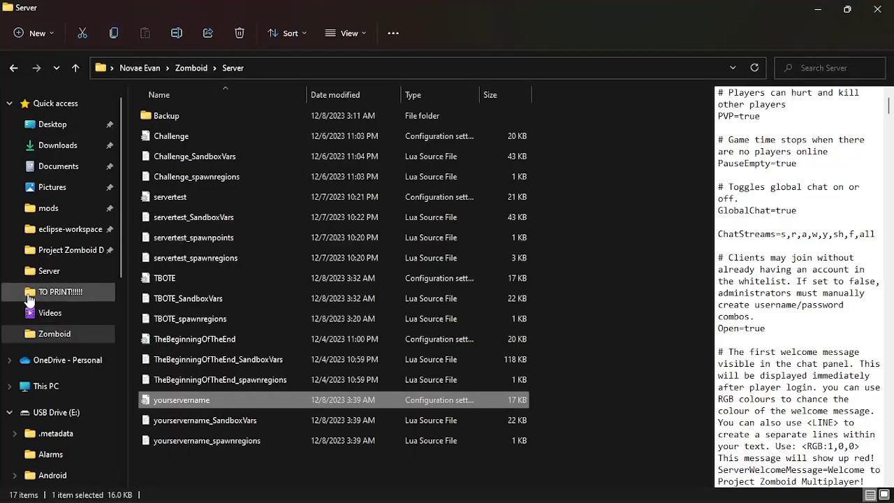
{"action": "left_click", "coordinate": [60, 251]}
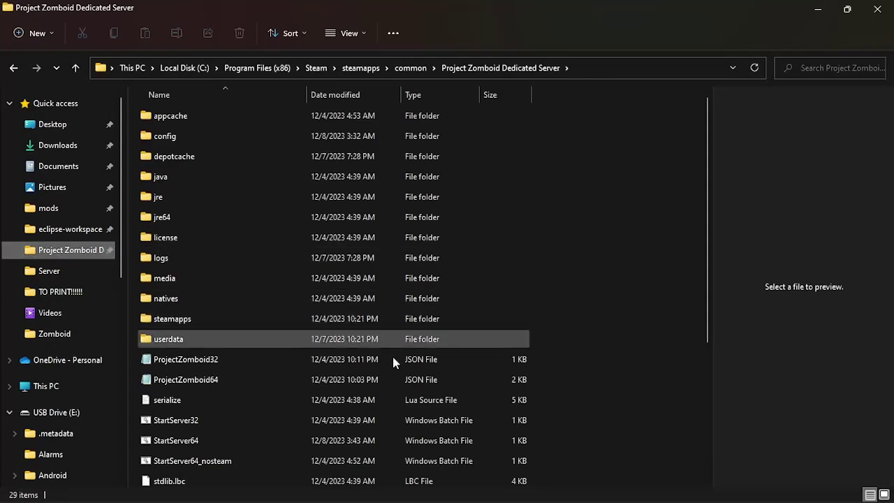
{"action": "scroll", "coordinate": [298, 370], "scroll_direction": "down", "scroll_amount": 3}
{"action": "double_click", "coordinate": [211, 277]}
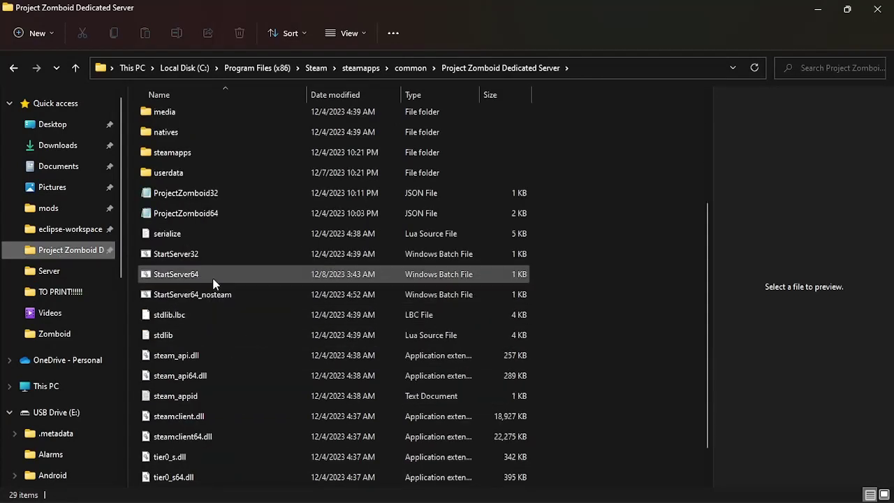
{"action": "scroll", "coordinate": [487, 308], "scroll_direction": "down", "scroll_amount": 2}
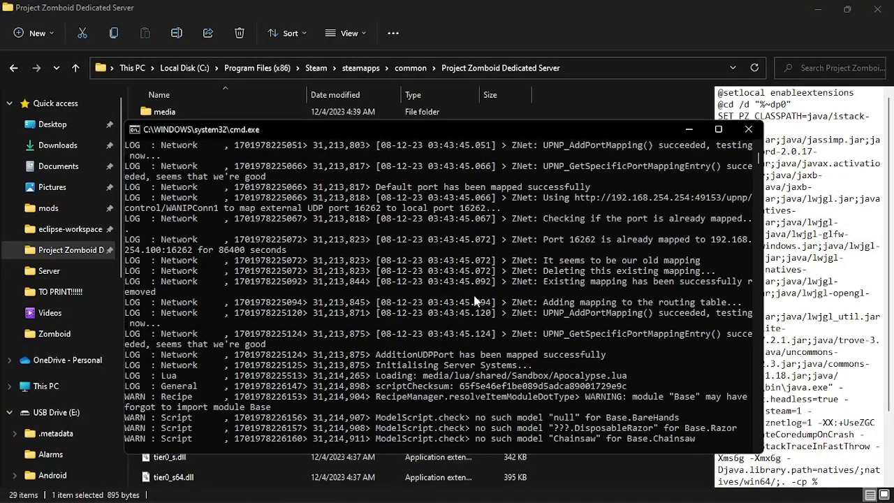
- Switch to Project Zomboid, open the join-server screen and name the favorite "test server"
{"action": "mouse_move", "coordinate": [506, 497]}
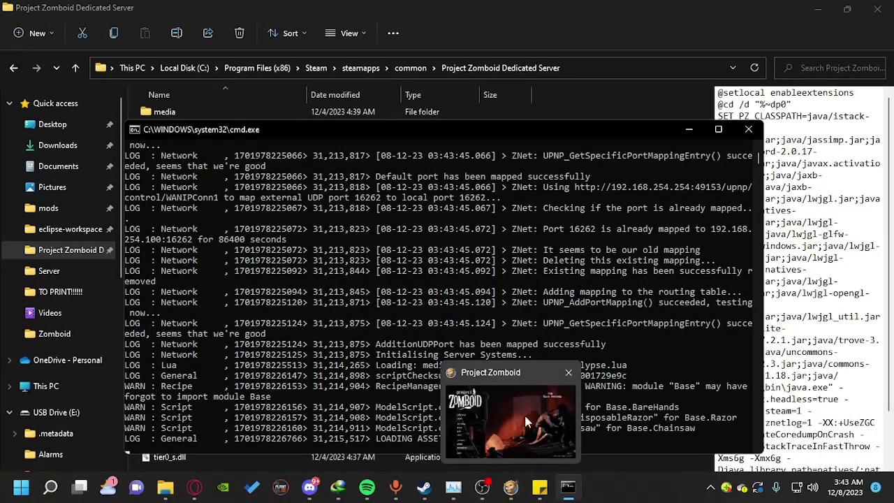
{"action": "left_click", "coordinate": [511, 487]}
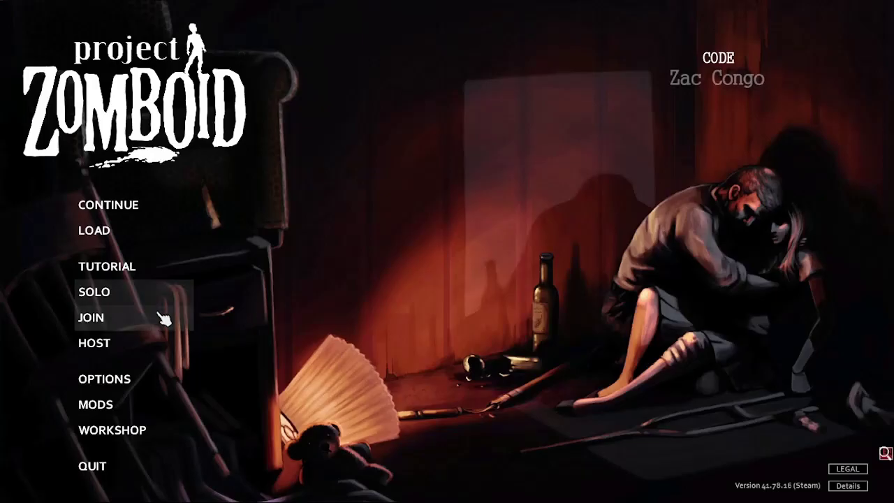
{"action": "left_click", "coordinate": [164, 320]}
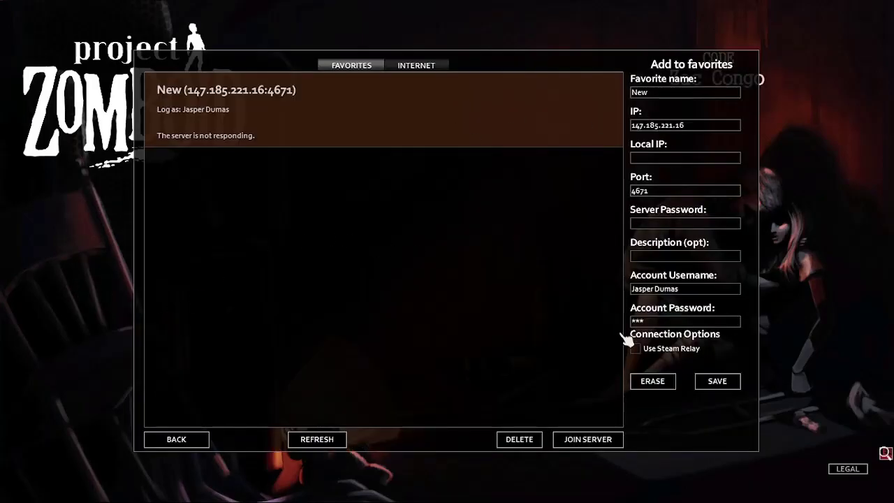
{"action": "double_click", "coordinate": [708, 91]}
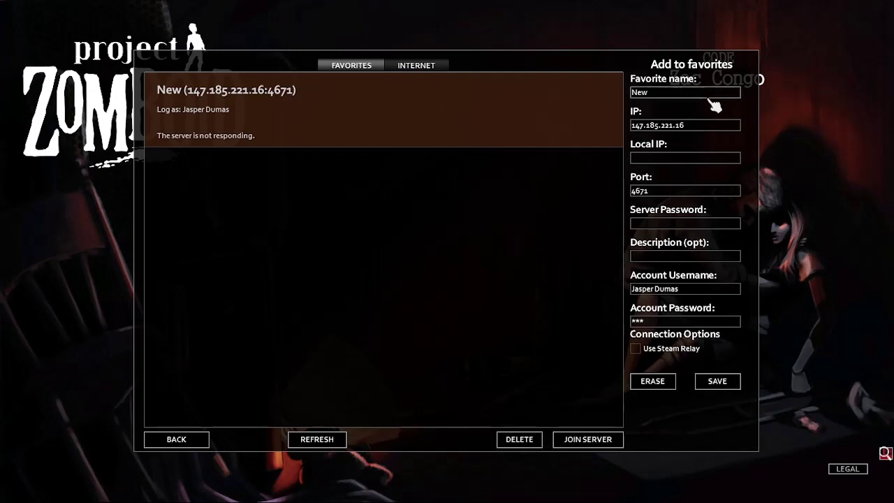
{"action": "type", "text": "test server"}
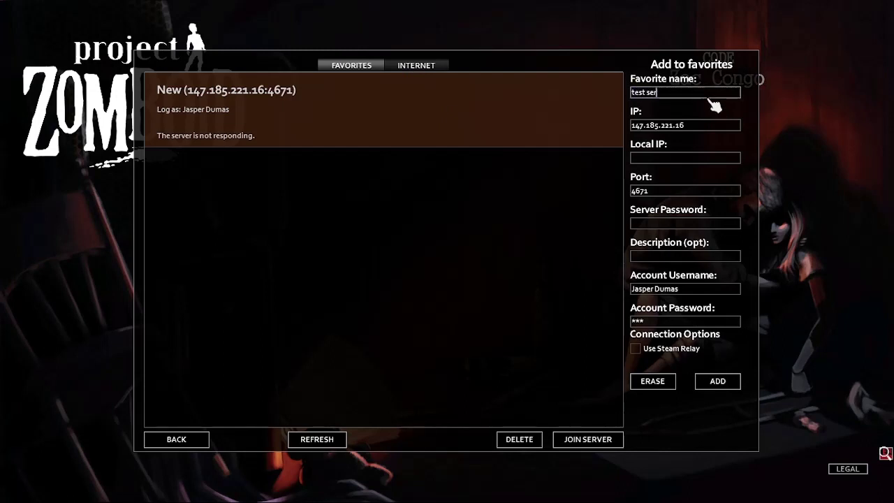
- Copy the tunnel's numeric address from playit.gg and set the favorite's IP to 147.185.221.16 without the port suffix
{"action": "left_click", "coordinate": [692, 124]}
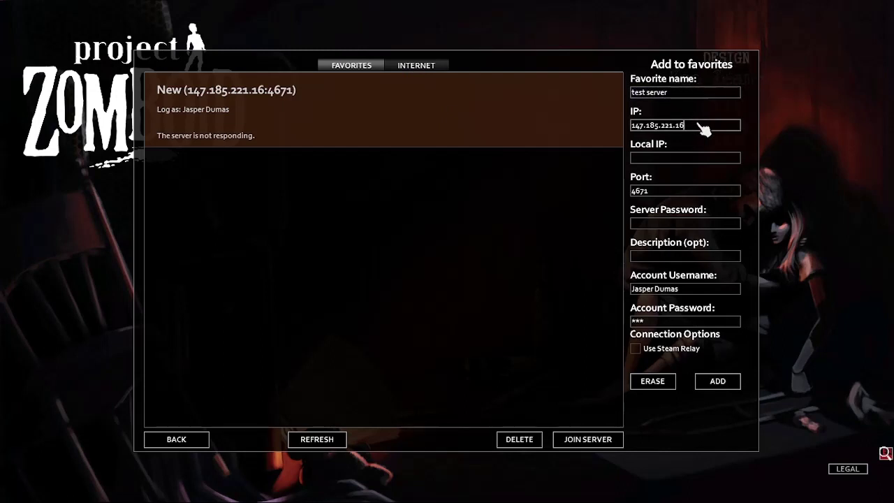
{"action": "key", "text": "ctrl+a"}
{"action": "key", "text": "BackSpace"}
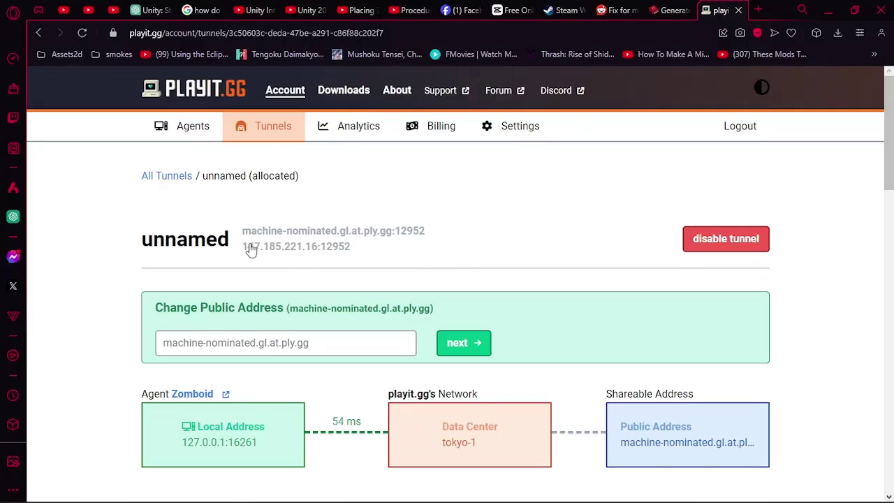
{"action": "triple_click", "coordinate": [254, 247]}
{"action": "key", "text": "ctrl+c"}
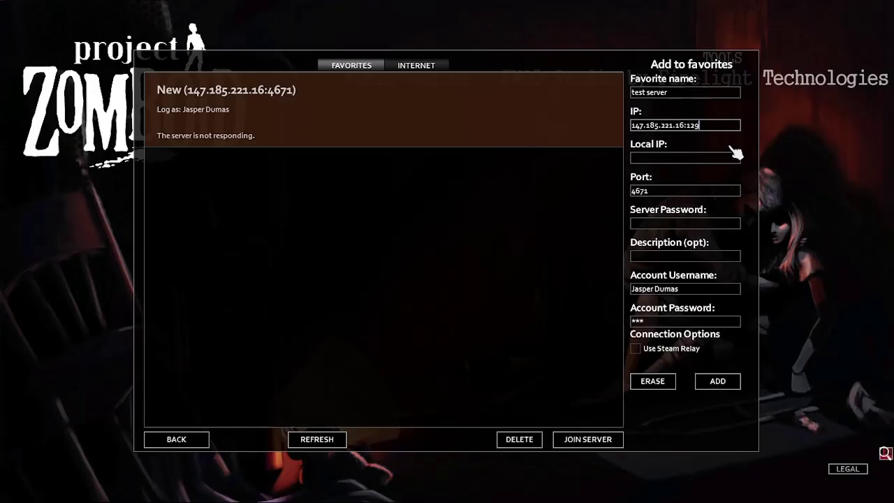
{"action": "key", "text": "BackSpace"}
{"action": "key", "text": "BackSpace"}
{"action": "key", "text": "BackSpace"}
{"action": "key", "text": "BackSpace"}
{"action": "key", "text": "BackSpace"}
{"action": "key", "text": "BackSpace"}
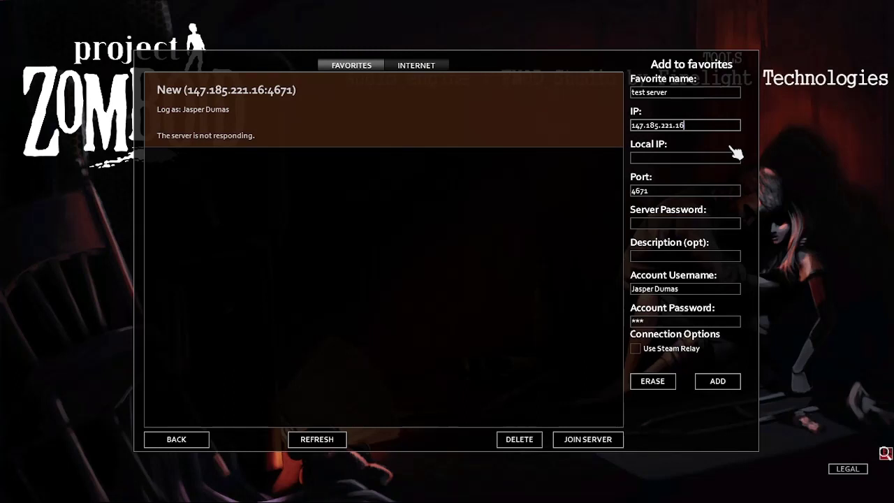
- Set the favorite's port to 12952 from the copied tunnel address and add the server to the favorites
{"action": "left_click", "coordinate": [684, 193]}
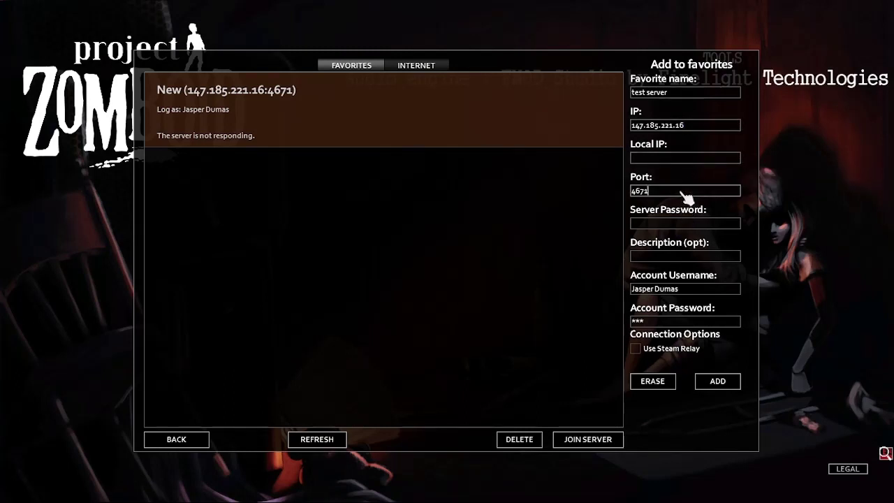
{"action": "key", "text": "BackSpace"}
{"action": "key", "text": "BackSpace"}
{"action": "key", "text": "BackSpace"}
{"action": "key", "text": "BackSpace"}
{"action": "key", "text": "ctrl+v"}
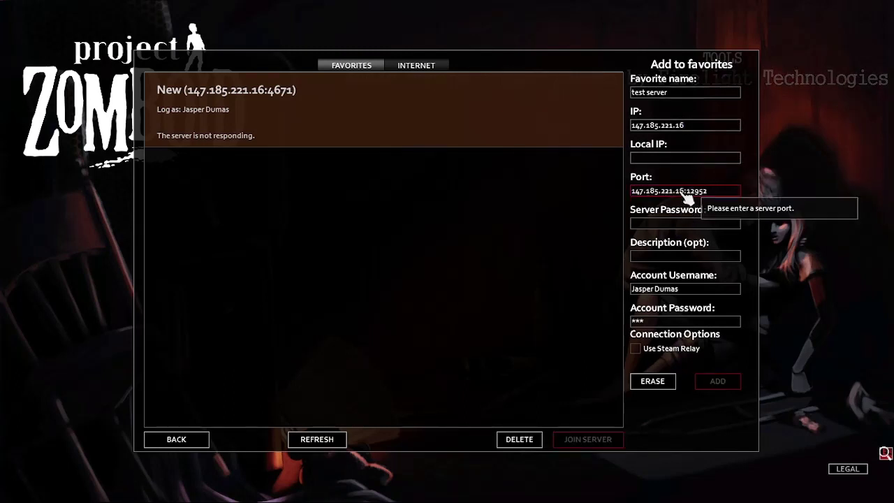
{"action": "key", "text": "Left"}
{"action": "key", "text": "Left"}
{"action": "key", "text": "Left"}
{"action": "key", "text": "BackSpace"}
{"action": "key", "text": "BackSpace"}
{"action": "key", "text": "BackSpace"}
{"action": "key", "text": "BackSpace"}
{"action": "key", "text": "BackSpace"}
{"action": "key", "text": "BackSpace"}
{"action": "key", "text": "BackSpace"}
{"action": "key", "text": "BackSpace"}
{"action": "key", "text": "BackSpace"}
{"action": "key", "text": "BackSpace"}
{"action": "key", "text": "BackSpace"}
{"action": "key", "text": "BackSpace"}
{"action": "key", "text": "BackSpace"}
{"action": "key", "text": "BackSpace"}
{"action": "key", "text": "BackSpace"}
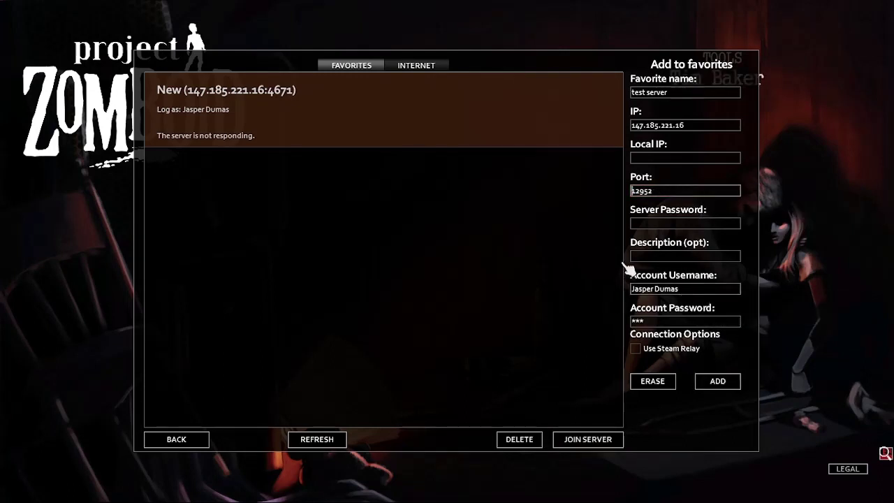
{"action": "left_click", "coordinate": [717, 383]}
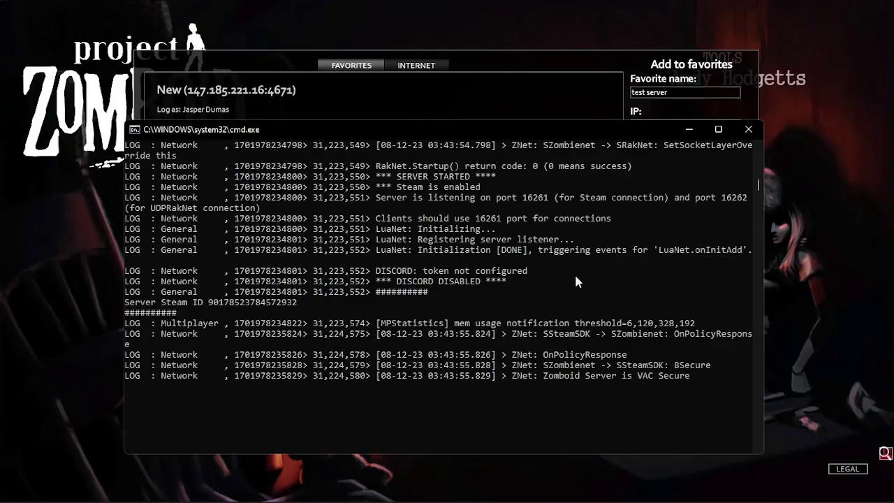
- Check the server console's startup log alongside the Project Zomboid favorites list
{"action": "key", "text": "alt+Tab"}
{"action": "left_click", "coordinate": [408, 140]}
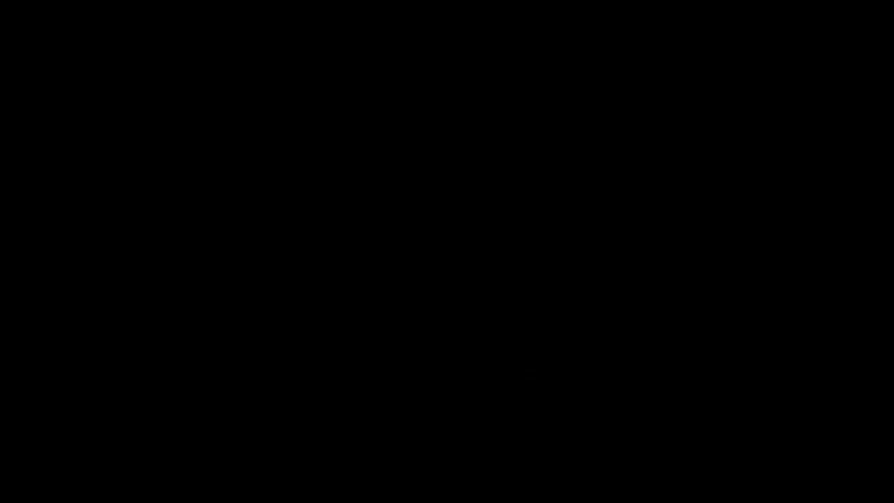
{"action": "key", "text": "alt+Tab"}
{"action": "left_click", "coordinate": [286, 155]}
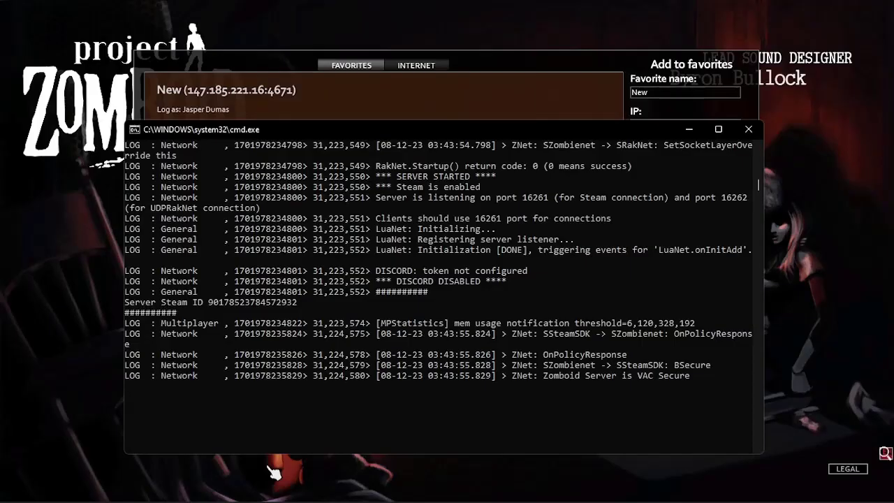
- Switch to playit.gg in Opera, view the Agents page, and launch the Playit.gg agent program
{"action": "key", "text": "alt+Tab"}
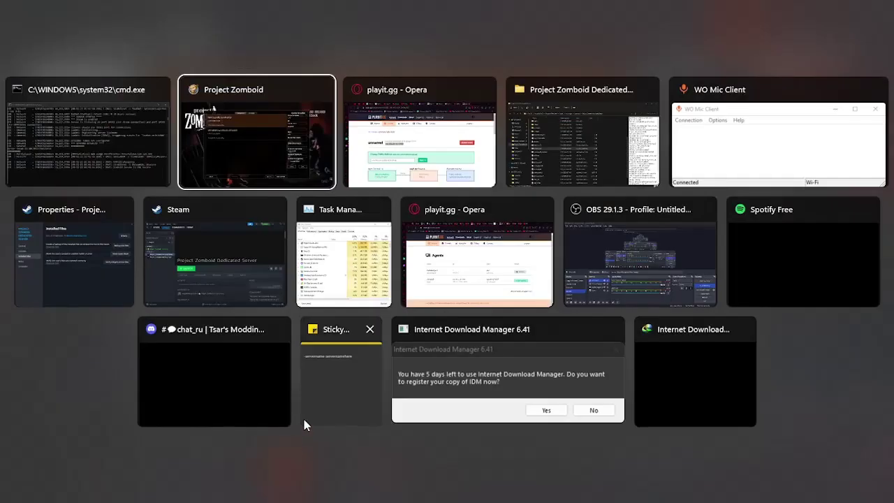
{"action": "left_click", "coordinate": [412, 231]}
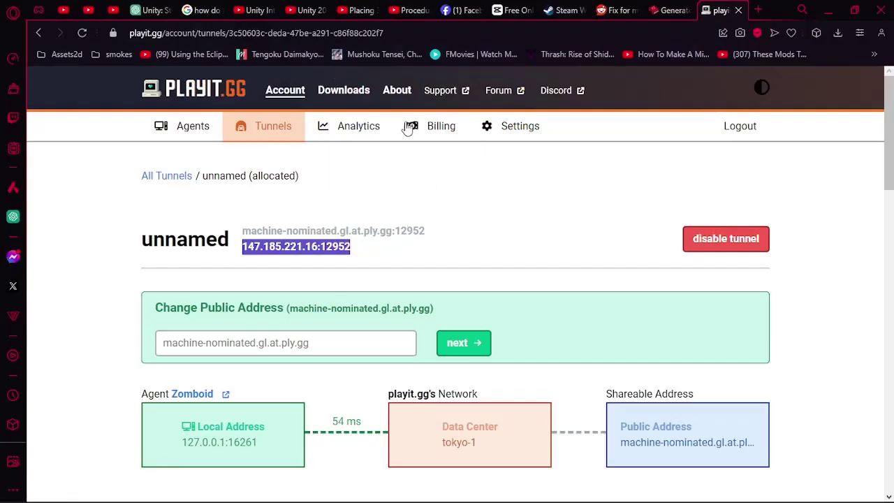
{"action": "left_click", "coordinate": [181, 127]}
{"action": "mouse_move", "coordinate": [50, 489]}
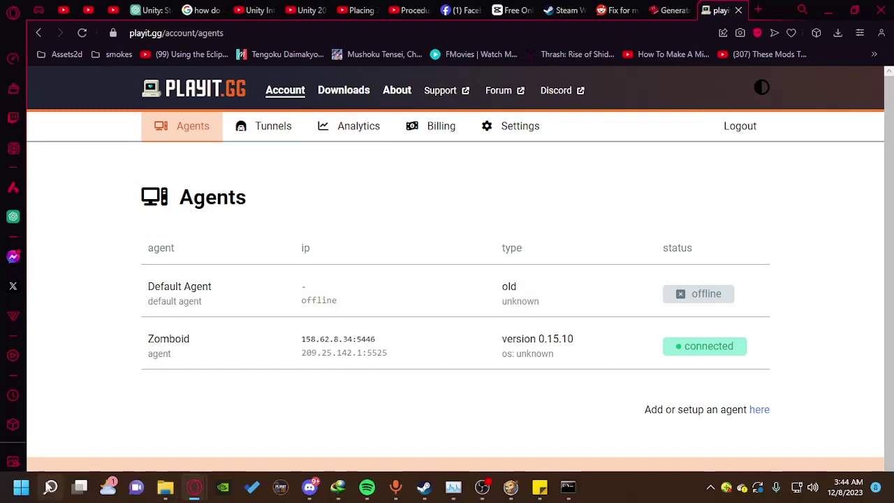
{"action": "left_click", "coordinate": [280, 487]}
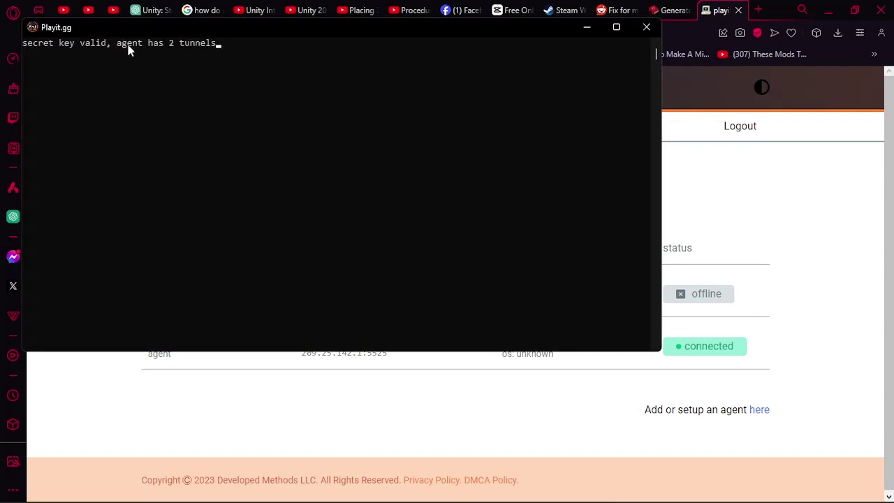
{"action": "left_click_drag", "start_coordinate": [214, 27], "coordinate": [230, 112]}
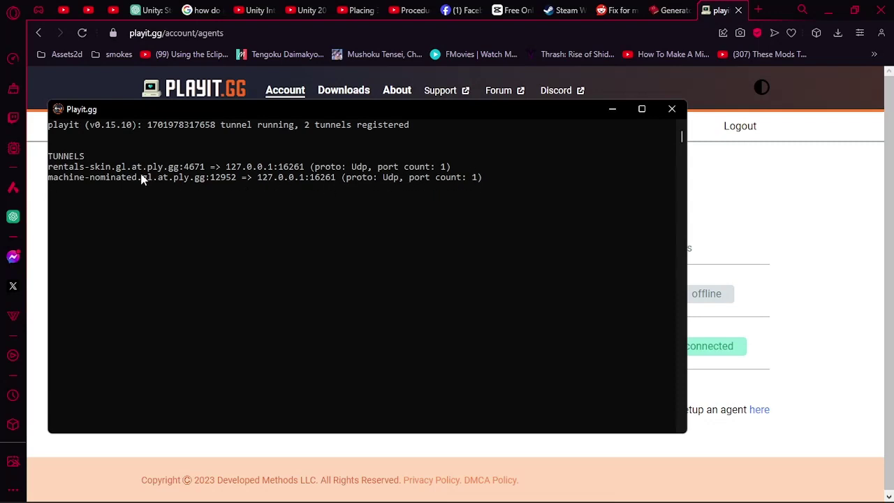
- Return to Project Zomboid and examine the test server's status in the favorites list
{"action": "key", "text": "alt+Tab"}
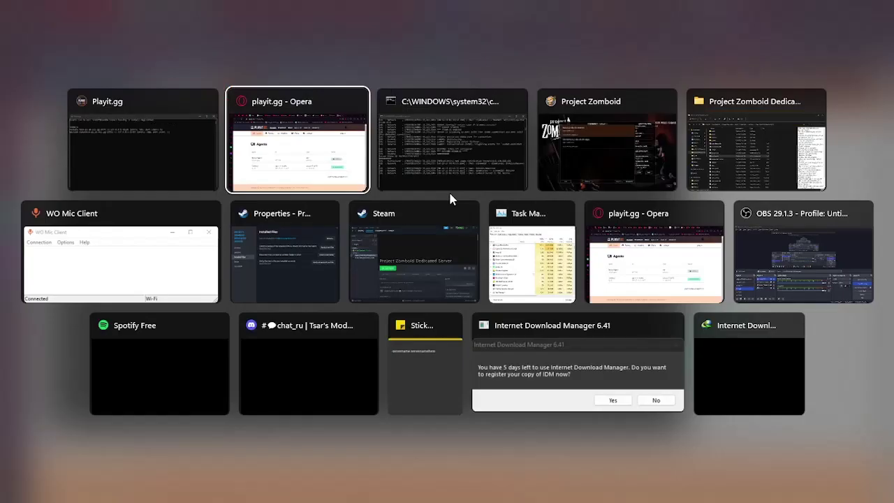
{"action": "left_click", "coordinate": [617, 149]}
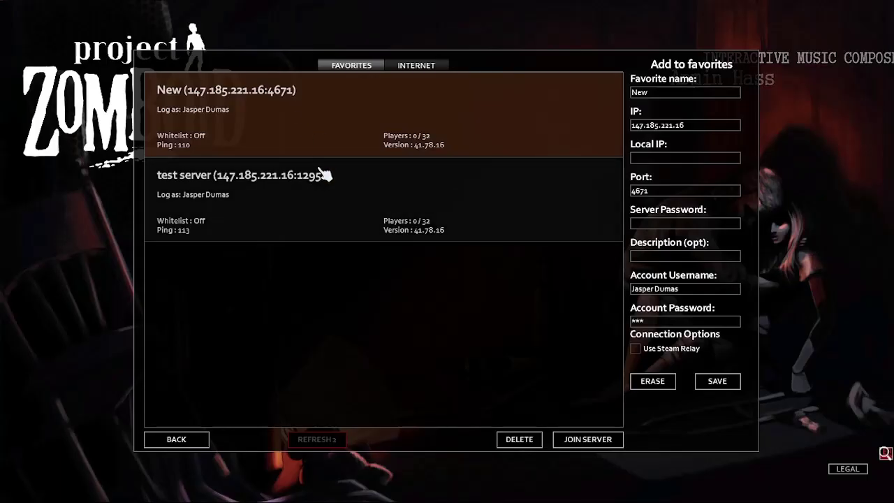
{"action": "left_click", "coordinate": [312, 208]}
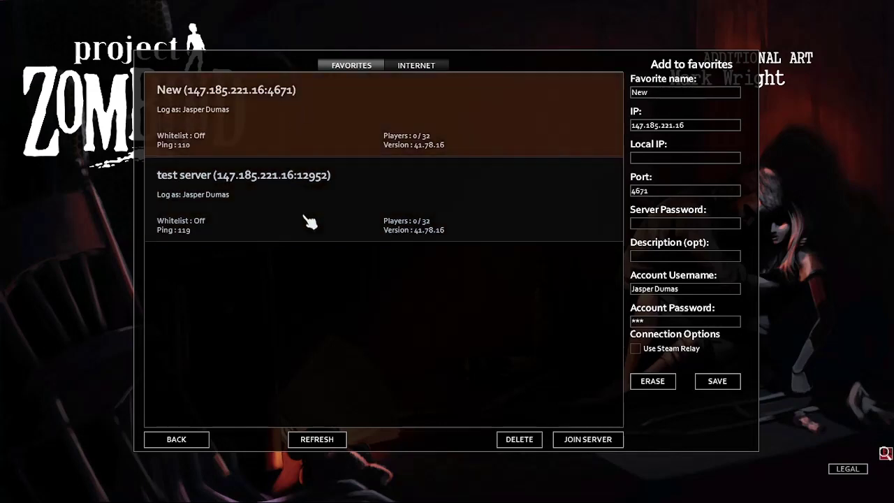
{"action": "left_click", "coordinate": [330, 234]}
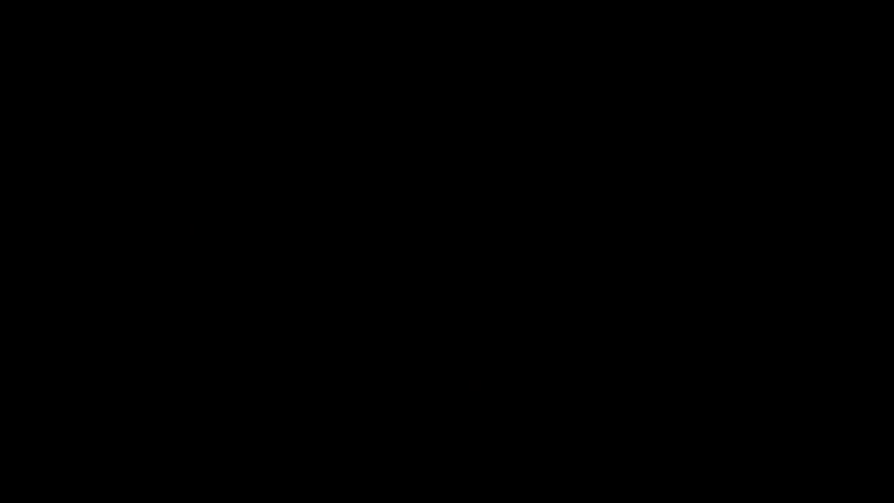
- Switch to File Explorer, open the Server folder inside Zomboid and point out the three yourservername files
{"action": "key", "text": "alt+Tab"}
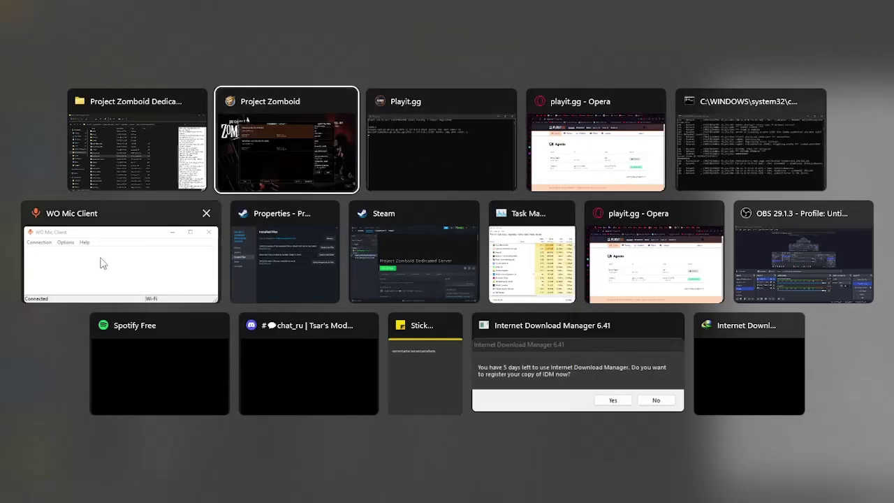
{"action": "left_click", "coordinate": [148, 180]}
{"action": "left_click", "coordinate": [43, 332]}
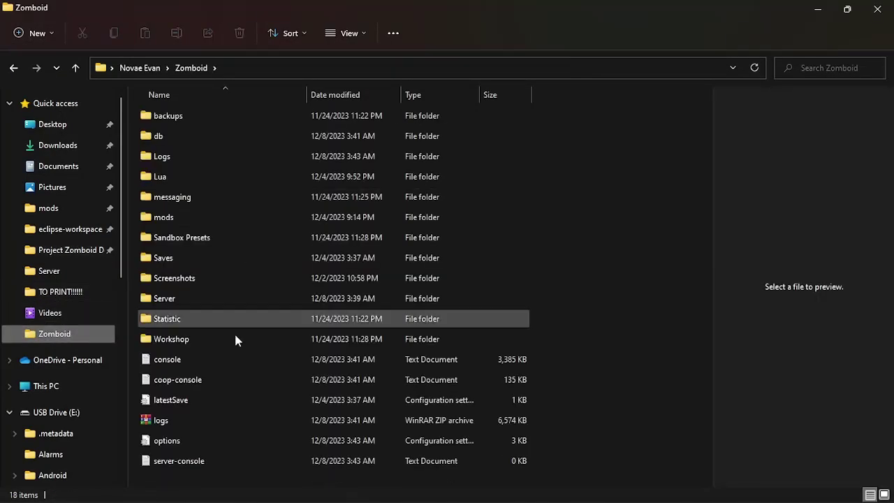
{"action": "double_click", "coordinate": [228, 302]}
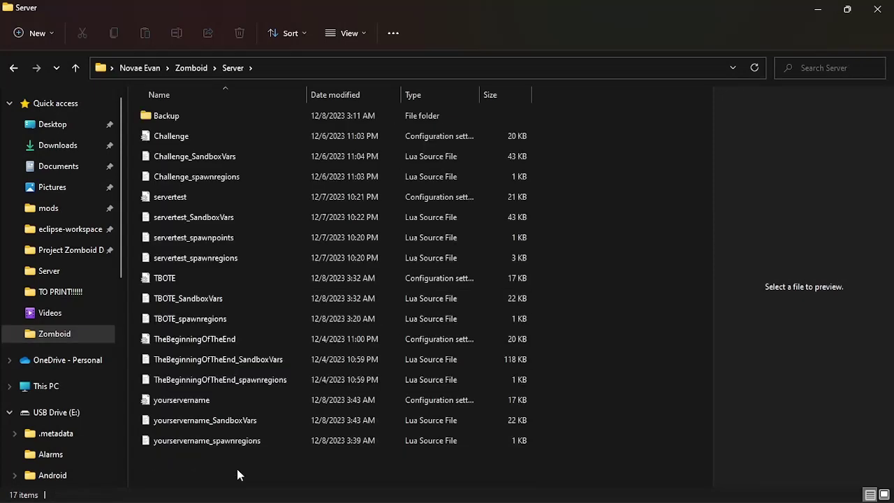
{"action": "left_click_drag", "start_coordinate": [238, 469], "coordinate": [247, 402]}
- Revisit the favorites list in Project Zomboid and switch to the playit.gg Agents page in Opera
{"action": "key", "text": "alt+Tab"}
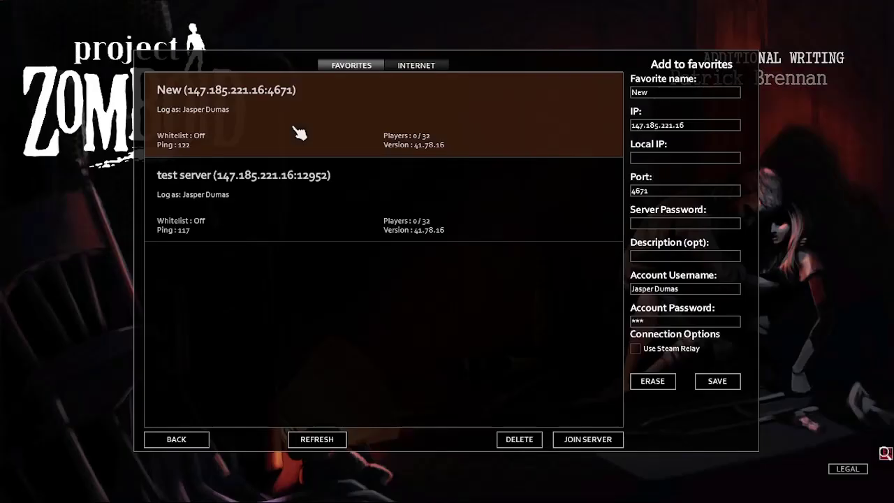
{"action": "key", "text": "alt+Tab"}
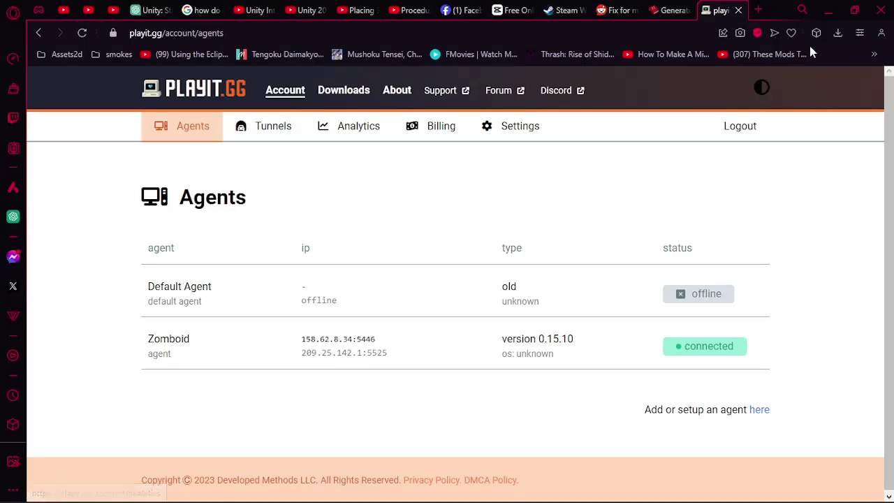
- Open the Tunnels page in playit.gg and review the tunnels assigned to the Zomboid agent
{"action": "key", "text": "alt+Tab"}
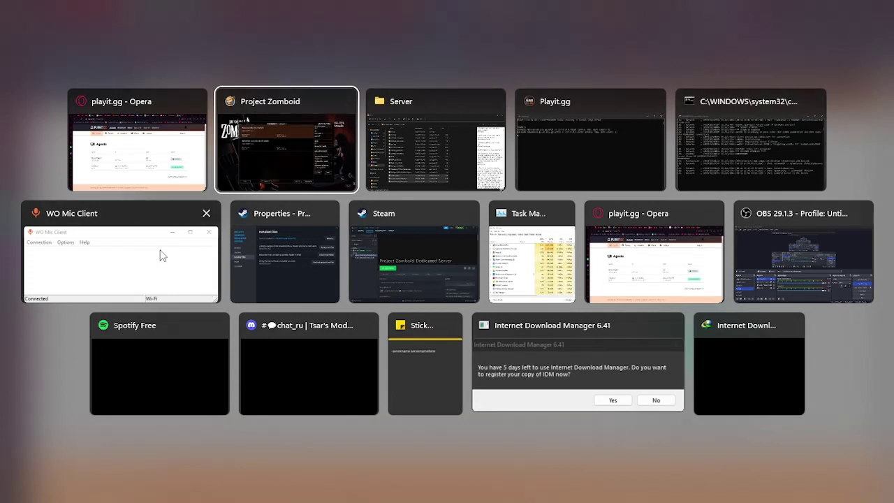
{"action": "left_click", "coordinate": [664, 274]}
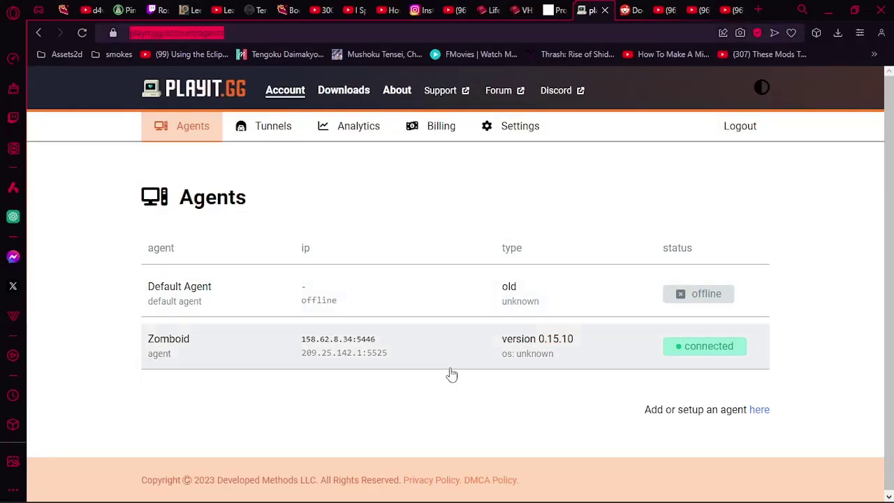
{"action": "left_click", "coordinate": [248, 124]}
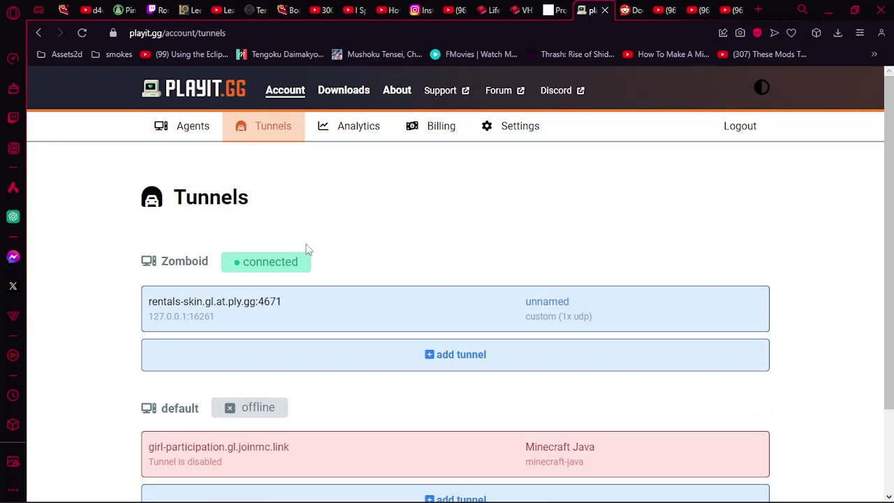
{"action": "key", "text": "alt+Tab"}
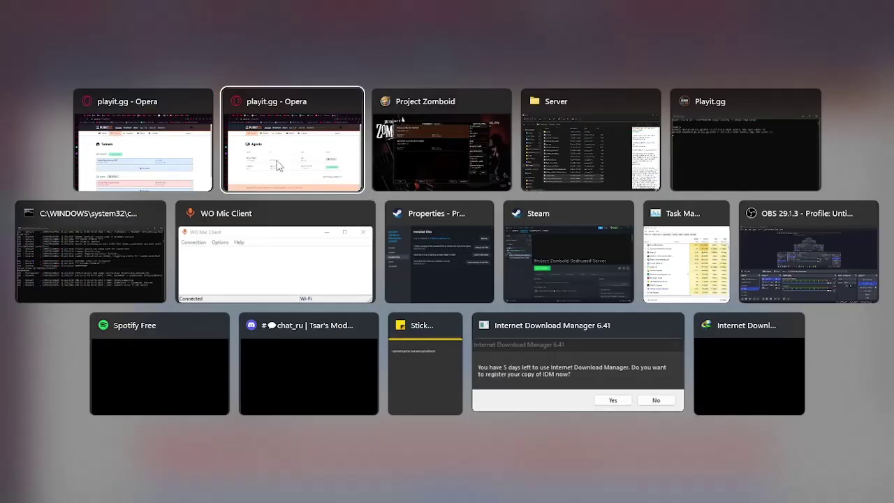
{"action": "left_click", "coordinate": [268, 134]}
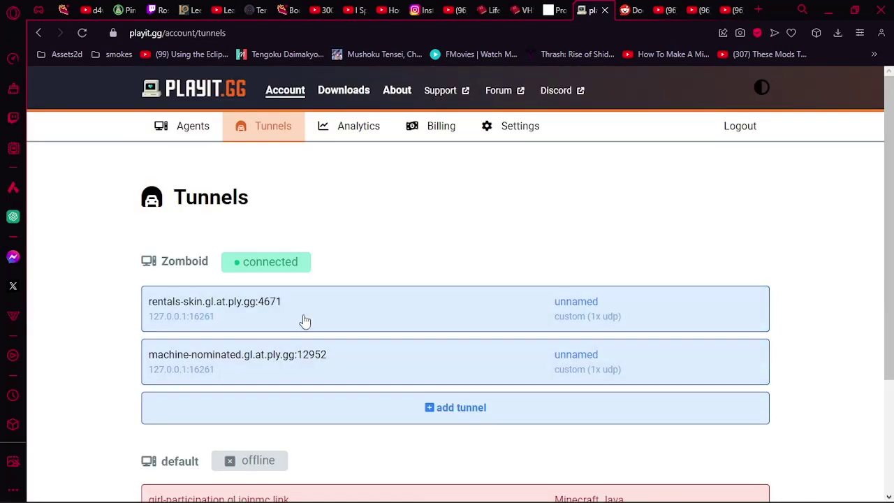
- Disable the rentals-skin.gl.at.ply.gg:4671 tunnel and check the tunnel list in the Playit.gg agent program
{"action": "left_click", "coordinate": [237, 293]}
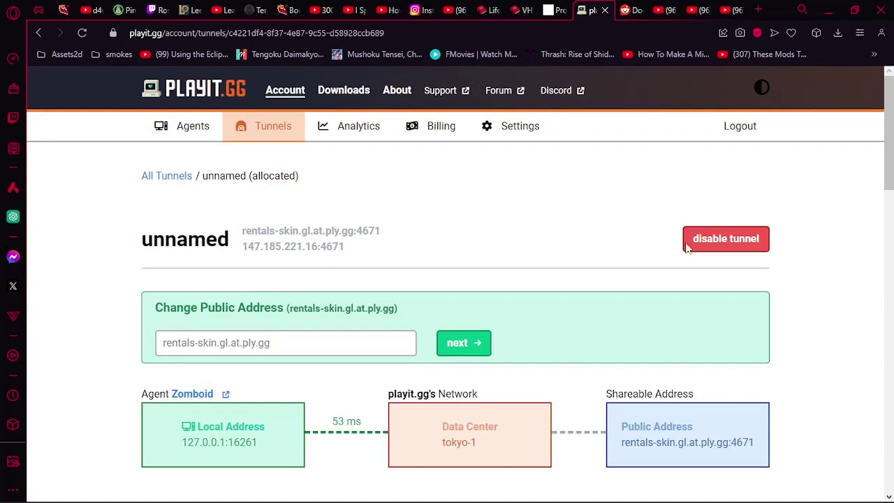
{"action": "left_click", "coordinate": [722, 238]}
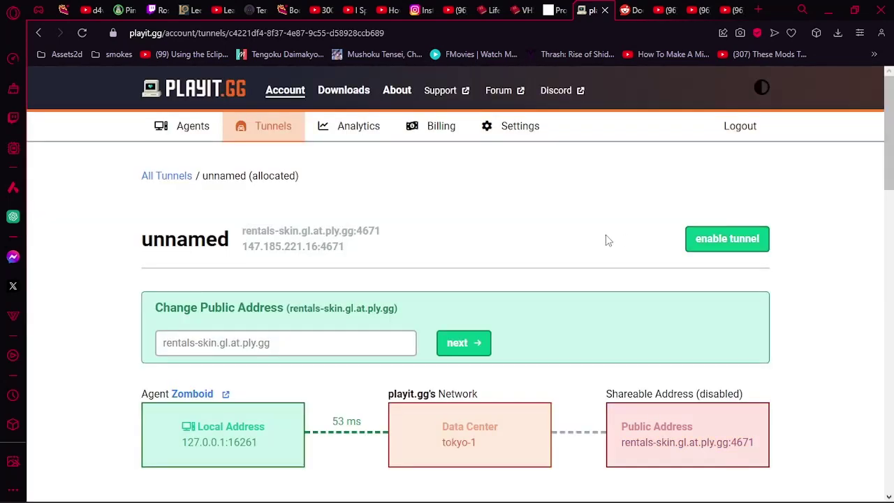
{"action": "scroll", "coordinate": [606, 240], "scroll_direction": "down", "scroll_amount": 2}
{"action": "scroll", "coordinate": [606, 239], "scroll_direction": "up", "scroll_amount": 1}
{"action": "scroll", "coordinate": [606, 234], "scroll_direction": "up", "scroll_amount": 1}
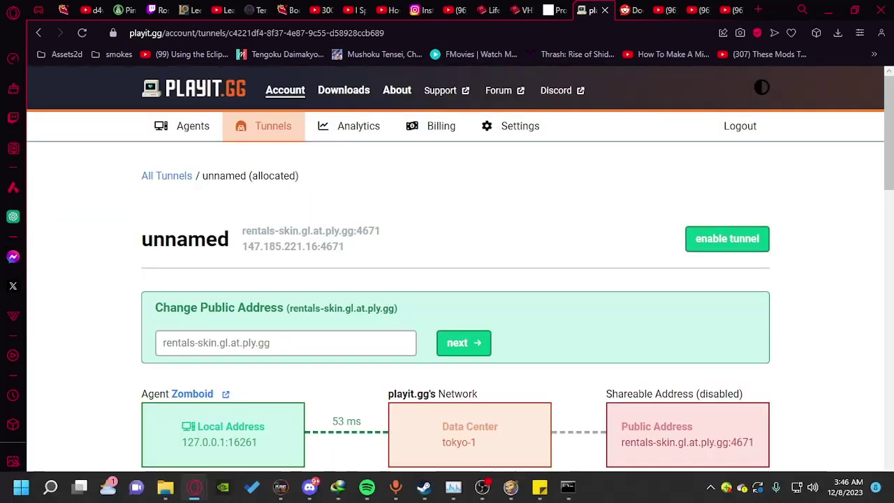
{"action": "left_click", "coordinate": [280, 487]}
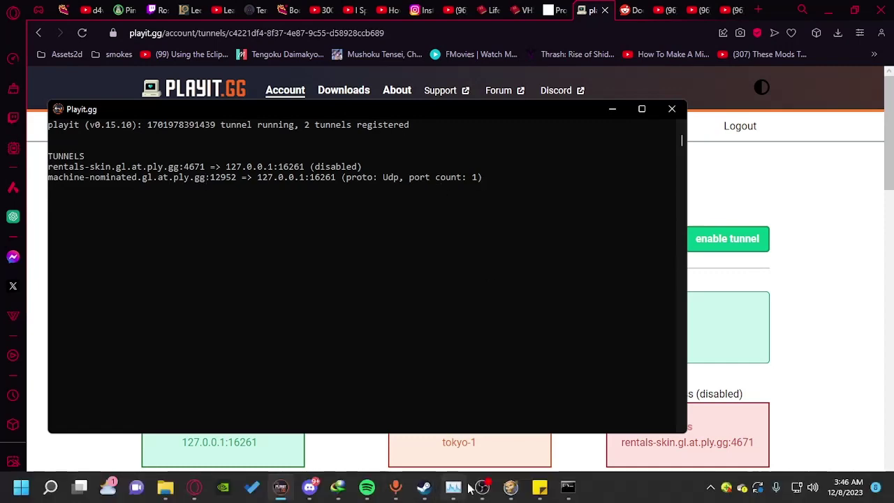
- Switch to Project Zomboid and join the favorite named test server on port 12952
{"action": "left_click", "coordinate": [512, 488]}
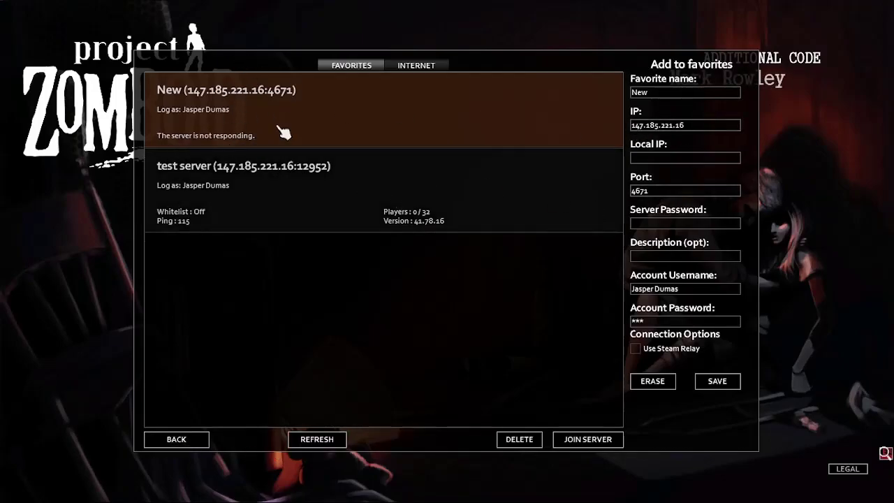
{"action": "left_click", "coordinate": [321, 202]}
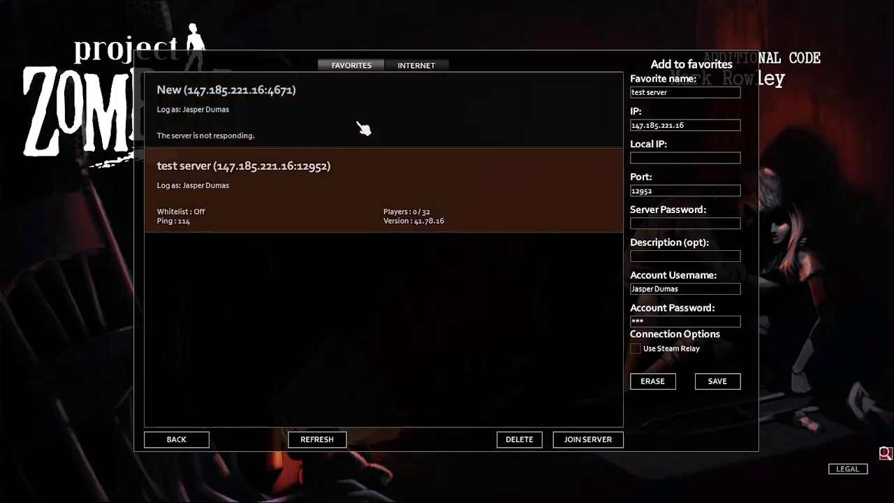
{"action": "left_click", "coordinate": [597, 443]}
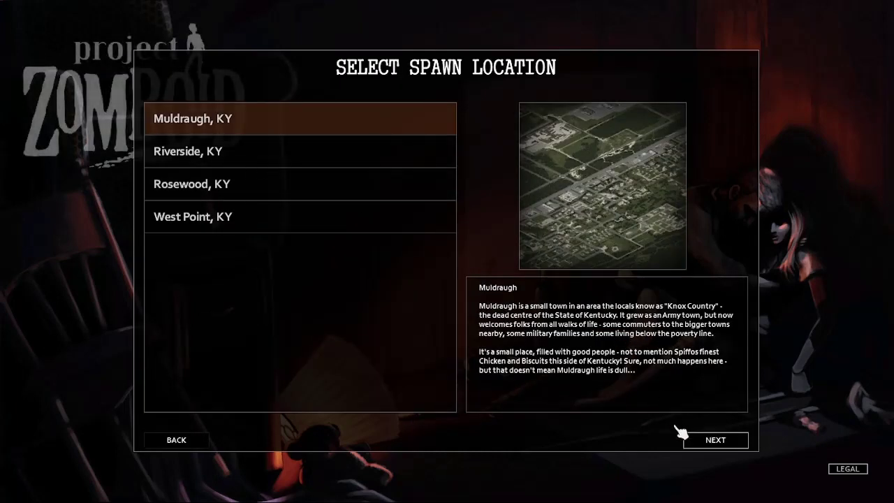
- Accept Muldraugh, KY as the spawn location, browse the occupations and continue as Unemployed without traits
{"action": "left_click", "coordinate": [713, 439]}
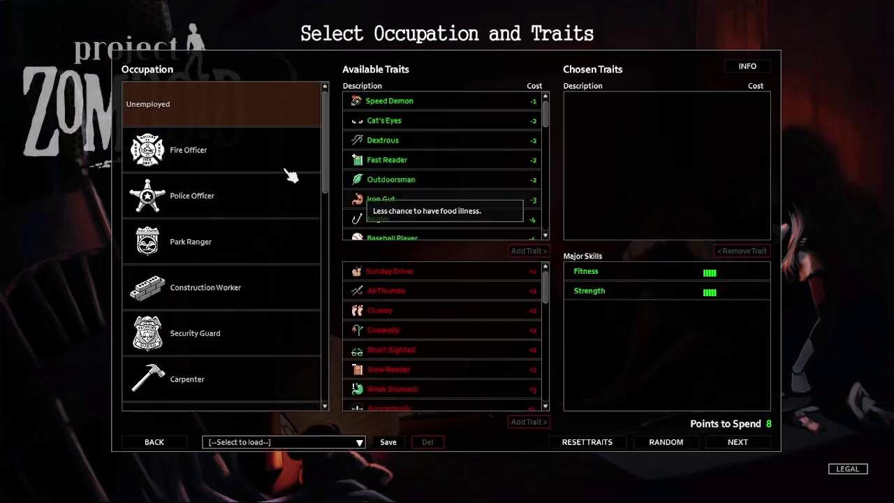
{"action": "scroll", "coordinate": [239, 295], "scroll_direction": "down", "scroll_amount": 4}
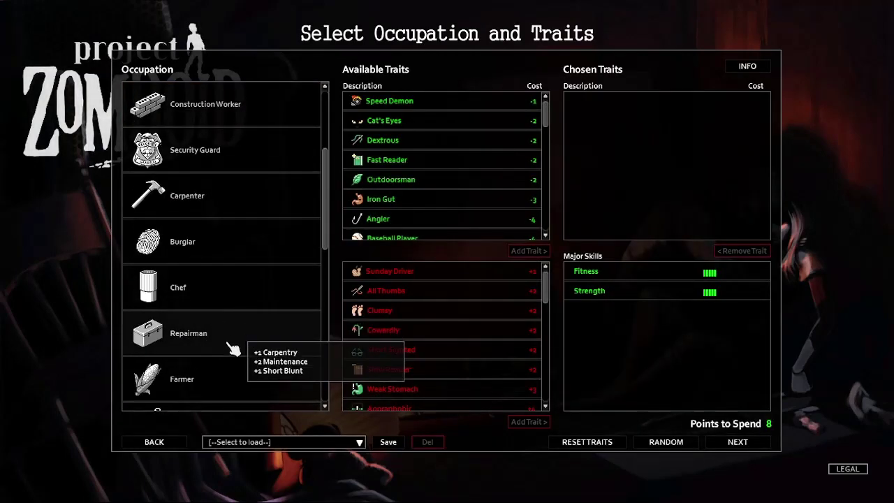
{"action": "scroll", "coordinate": [229, 349], "scroll_direction": "down", "scroll_amount": 5}
{"action": "scroll", "coordinate": [273, 352], "scroll_direction": "up", "scroll_amount": 5}
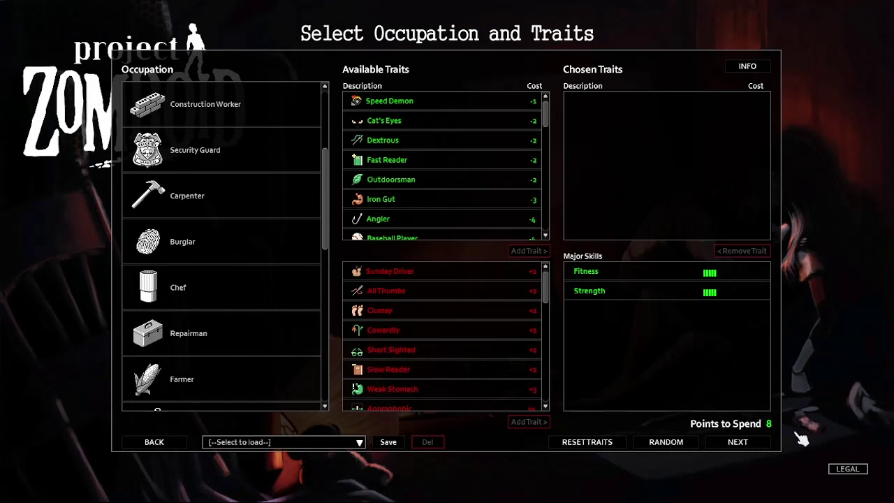
{"action": "left_click", "coordinate": [739, 445]}
- Load the first saved character preset and start playing with it on the server
{"action": "left_click", "coordinate": [280, 442]}
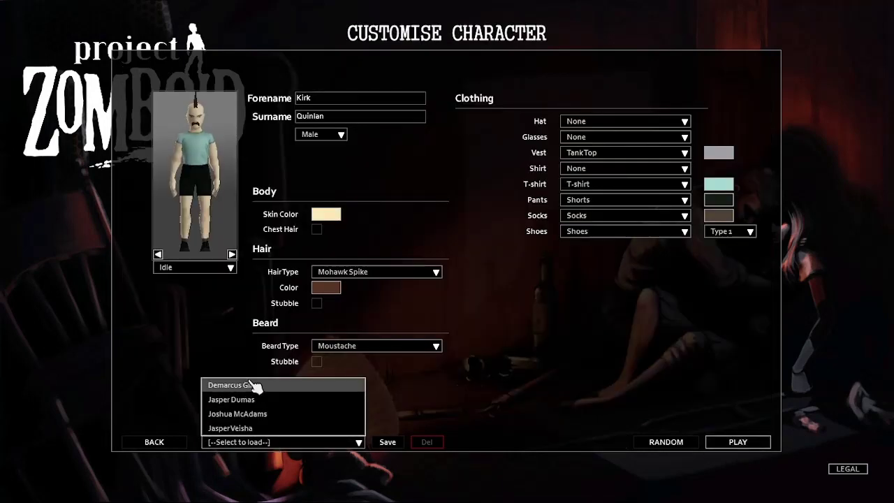
{"action": "left_click", "coordinate": [248, 380]}
{"action": "left_click", "coordinate": [760, 443]}
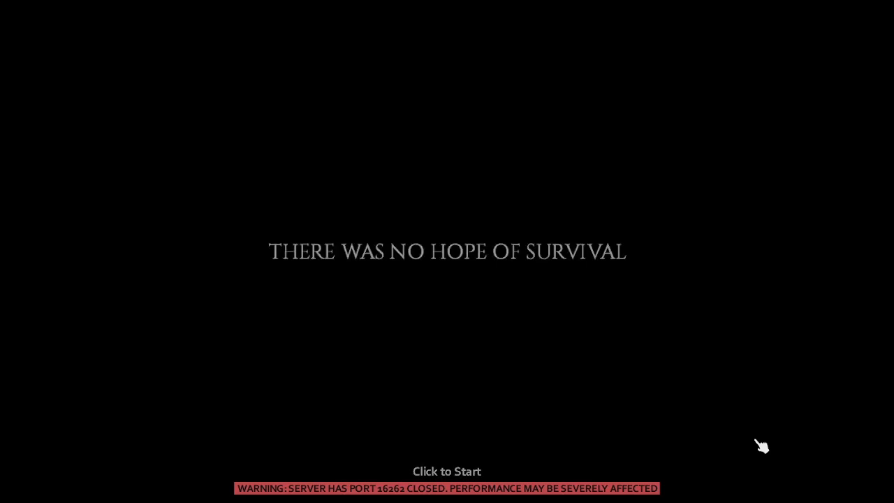
- Enter the game world and close the Zomboid Survival Guide to start moving the character
{"action": "left_click", "coordinate": [761, 445]}
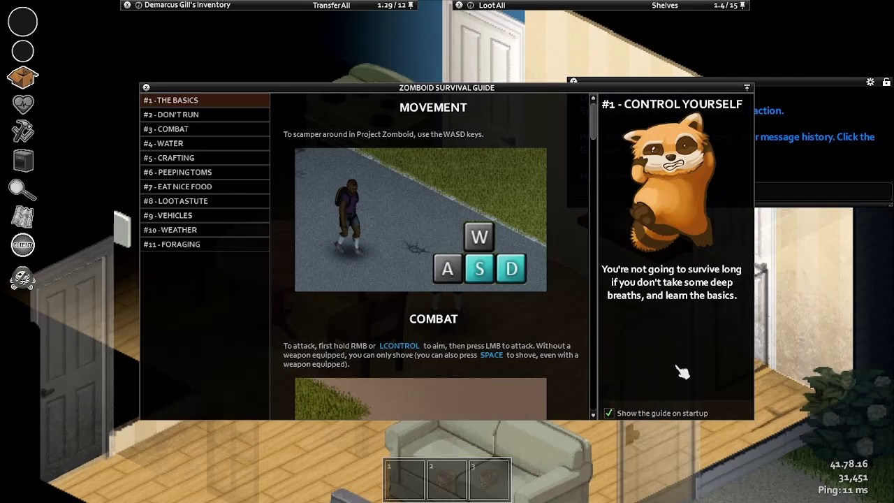
{"action": "left_click", "coordinate": [146, 87]}
{"action": "key", "text": "w"}
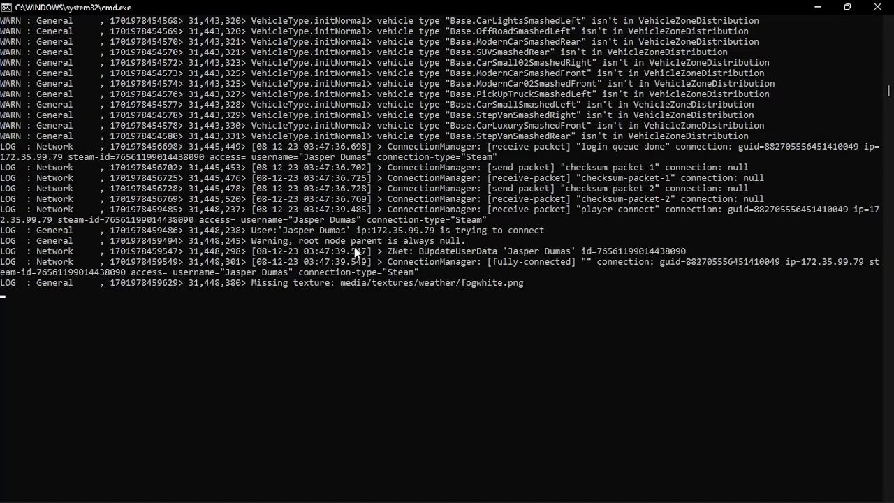
- Examine the latest player connection entries in the dedicated server's command window
{"action": "left_click_drag", "start_coordinate": [292, 221], "coordinate": [568, 277]}
{"action": "left_click", "coordinate": [572, 283]}
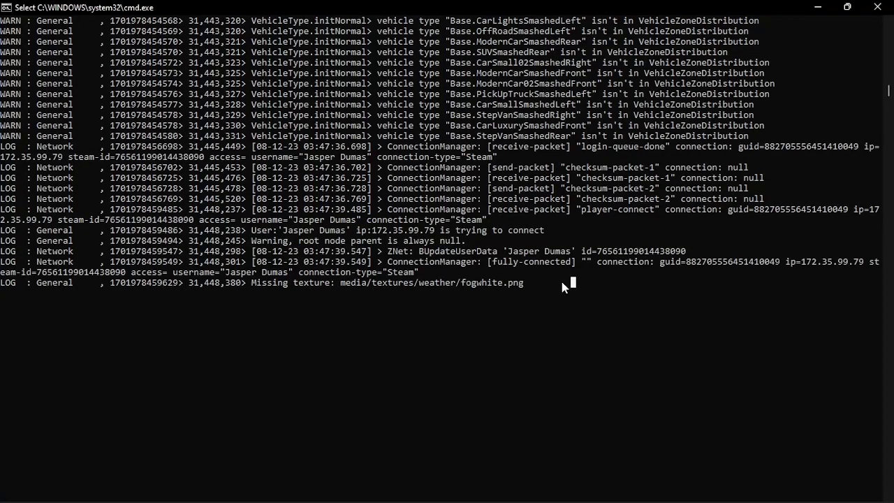
{"action": "scroll", "coordinate": [545, 283], "scroll_direction": "up", "scroll_amount": 1}
{"action": "left_click", "coordinate": [638, 346]}
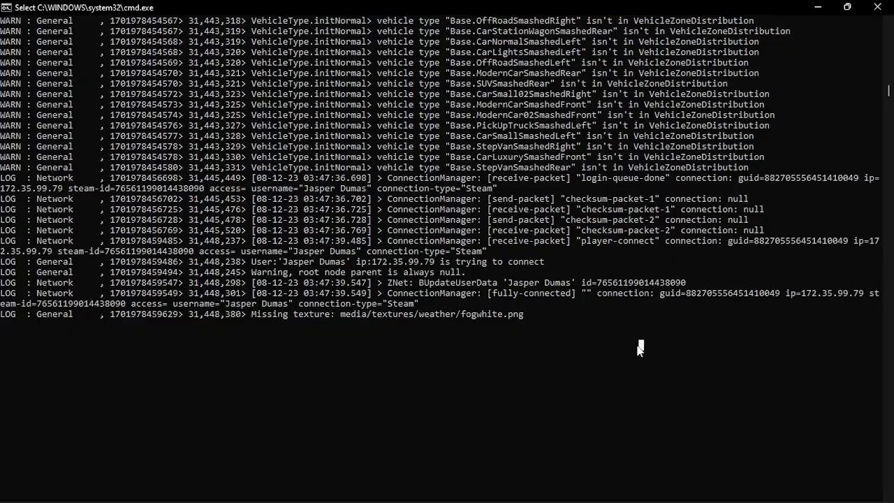
{"action": "scroll", "coordinate": [638, 349], "scroll_direction": "down", "scroll_amount": 2}
{"action": "key", "text": "alt+Tab"}
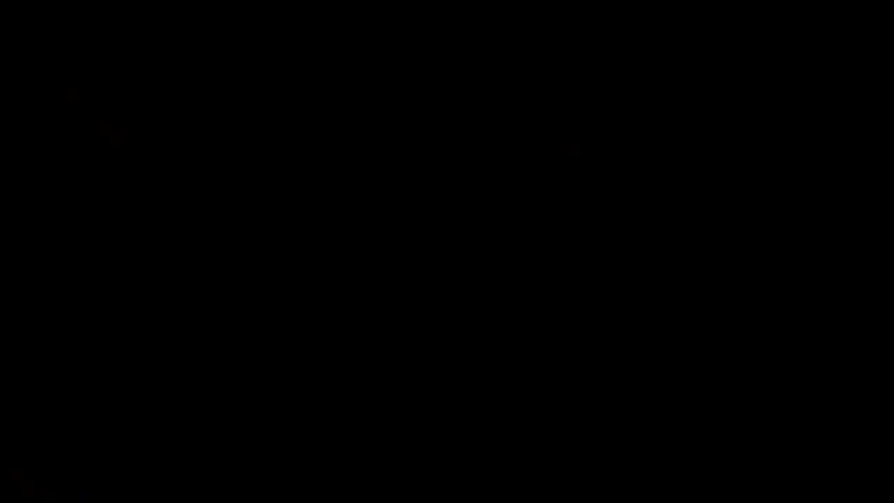
{"action": "key", "text": "alt+Tab"}
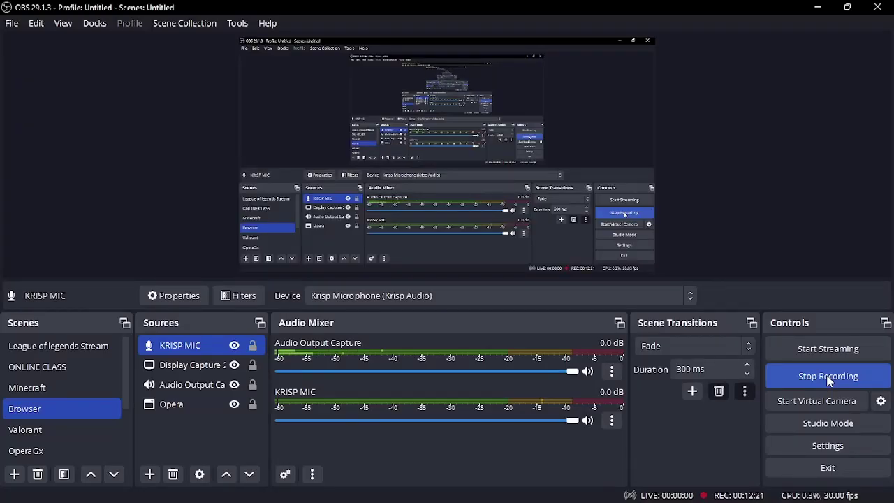